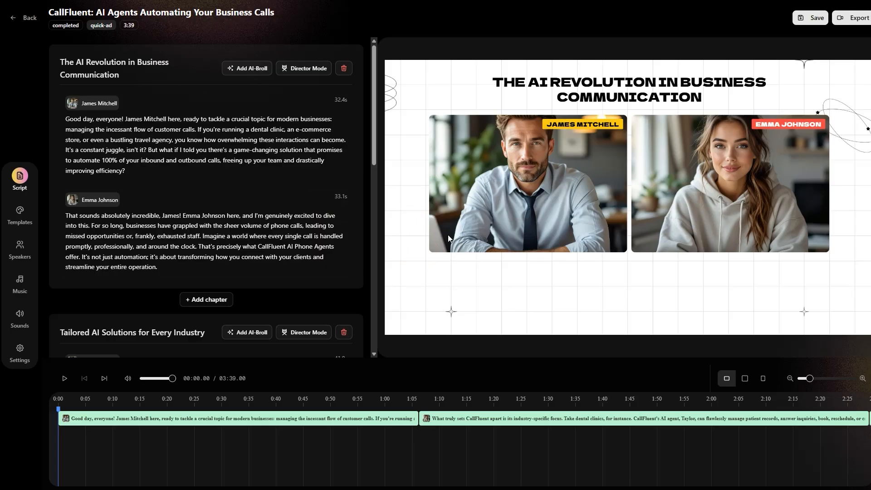
pyautogui.click(419, 246)
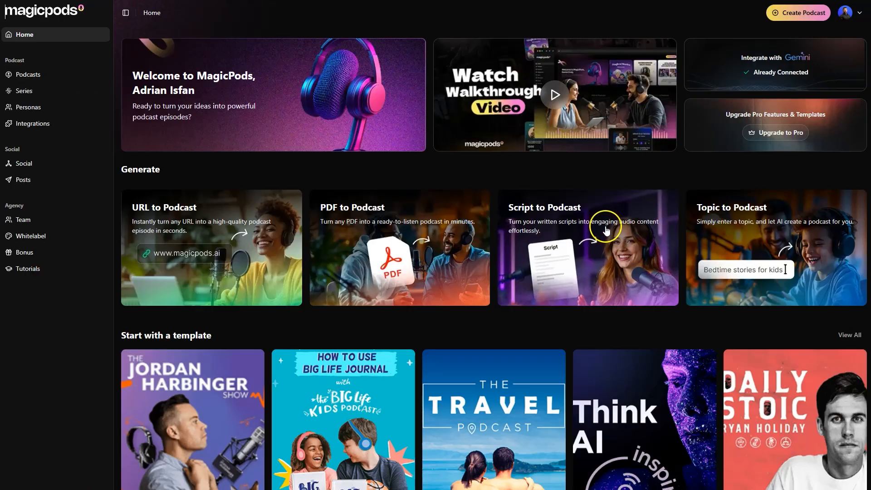
pyautogui.scroll(-6, 571, 255)
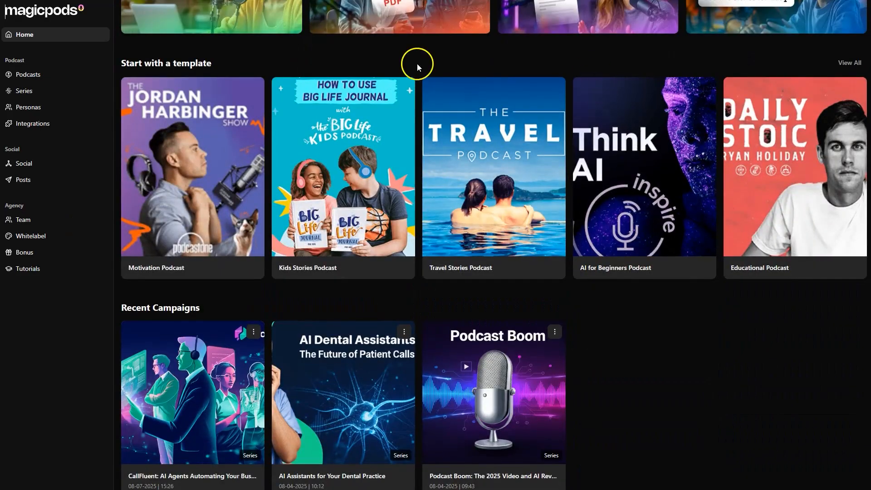
pyautogui.scroll(6, 418, 64)
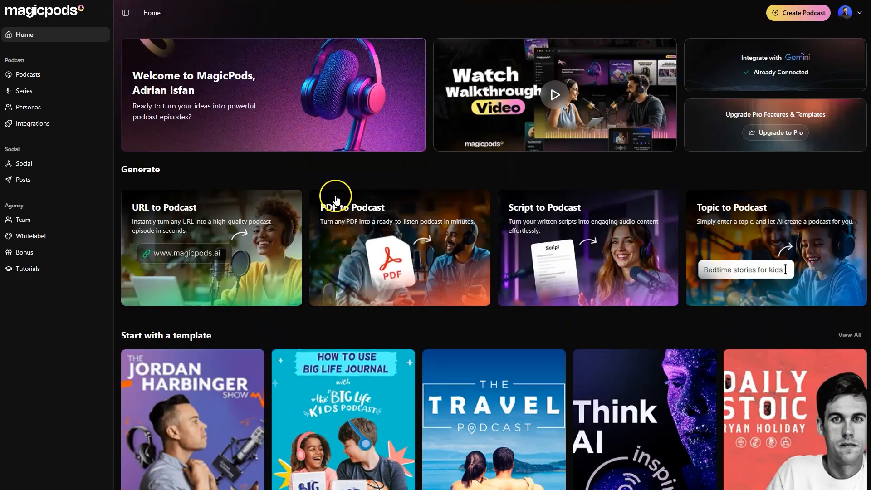
# Start a new single-episode podcast based on a URL and add callfluent.com as the source website
pyautogui.click(784, 15)
pyautogui.click(426, 195)
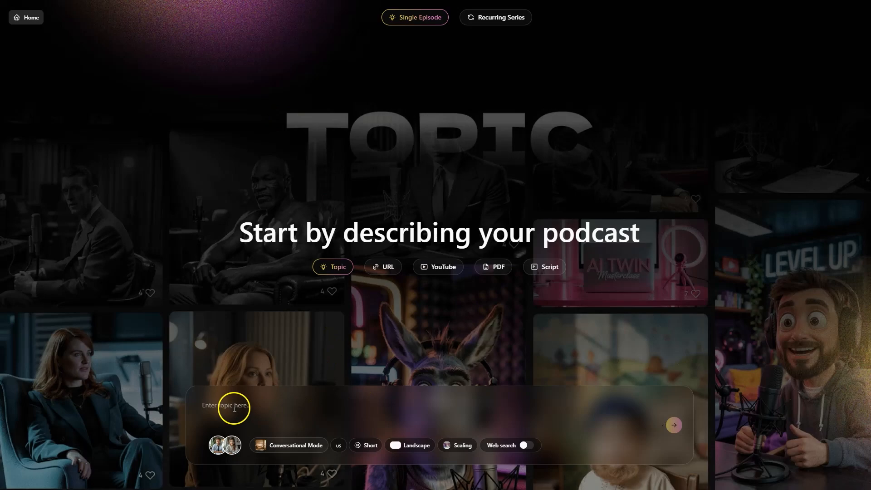
pyautogui.click(384, 268)
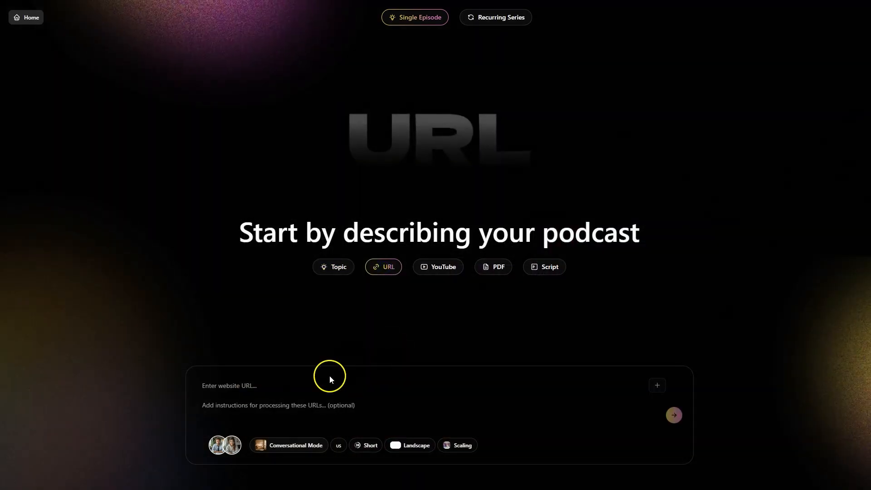
pyautogui.click(247, 386)
pyautogui.write('https://callfluent.com/ai-phone-agent/')
pyautogui.press('Return')
# Instruct the AI to turn the site into a viral advertorial style podcast about CallFluent AI automating 100% of calls for dental clinics, ecommerce stores and travel agencies
pyautogui.click(245, 416)
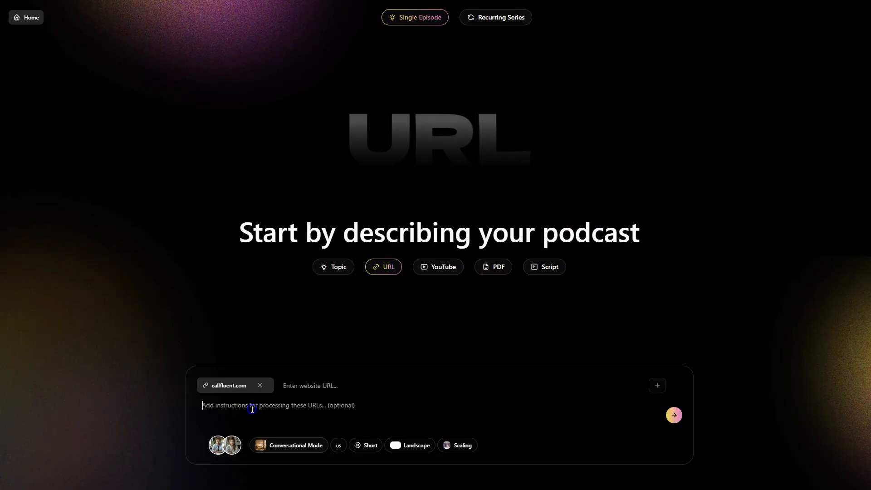
pyautogui.write('create an engai')
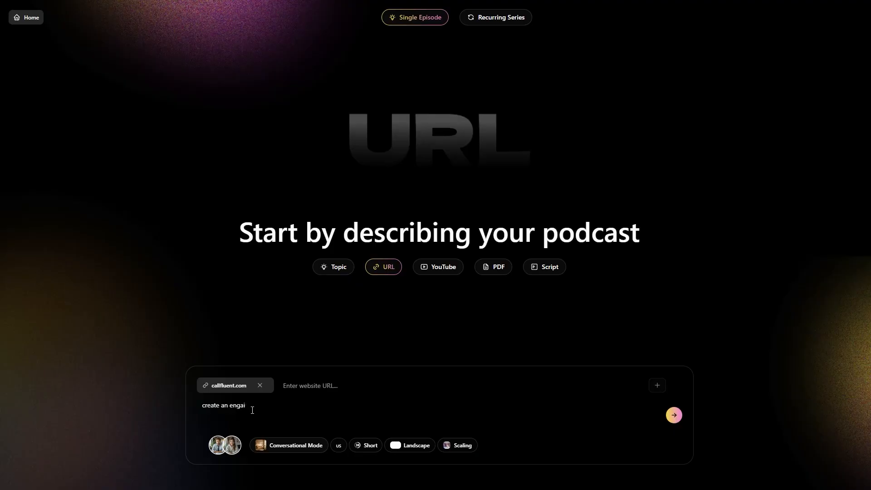
pyautogui.hotkey('ctrl', 'a')
pyautogui.write('turn this into a viral advertorial style podcast about a tool called CallFluent AI that automates 100% of inbound and outbound calls for businesses like dental clincis, ecommerce stores and travel agencies.')
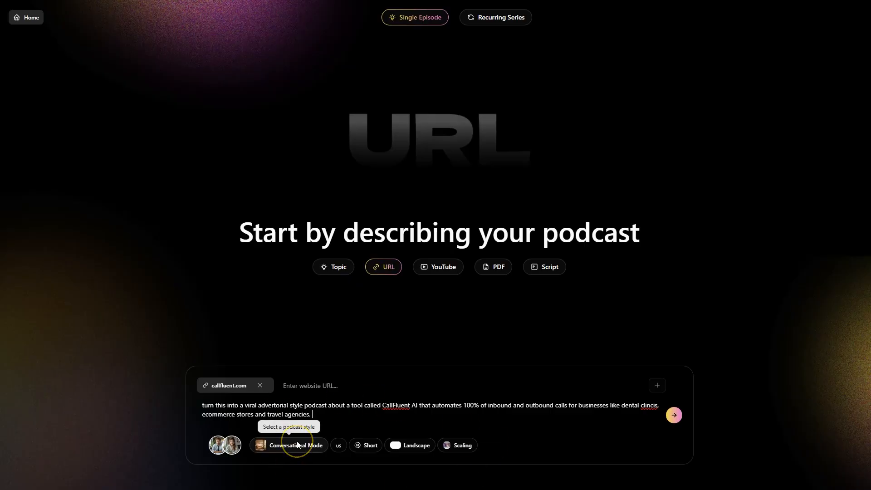
# Review the premade and custom speaker personas available for the podcast, keeping the current two speakers
pyautogui.click(225, 445)
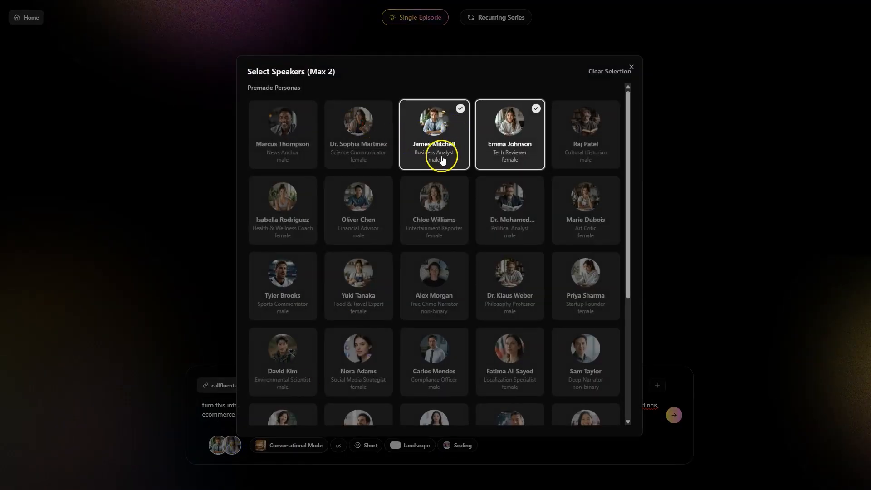
pyautogui.scroll(-4, 476, 218)
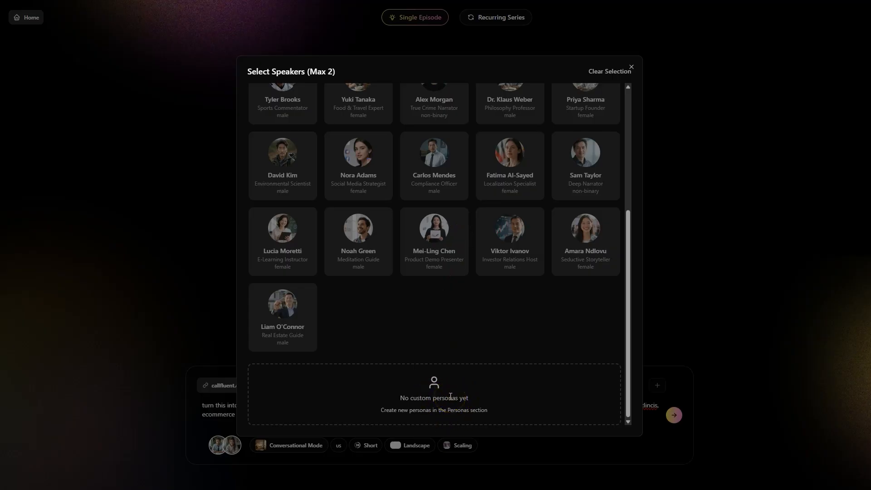
pyautogui.scroll(4, 508, 258)
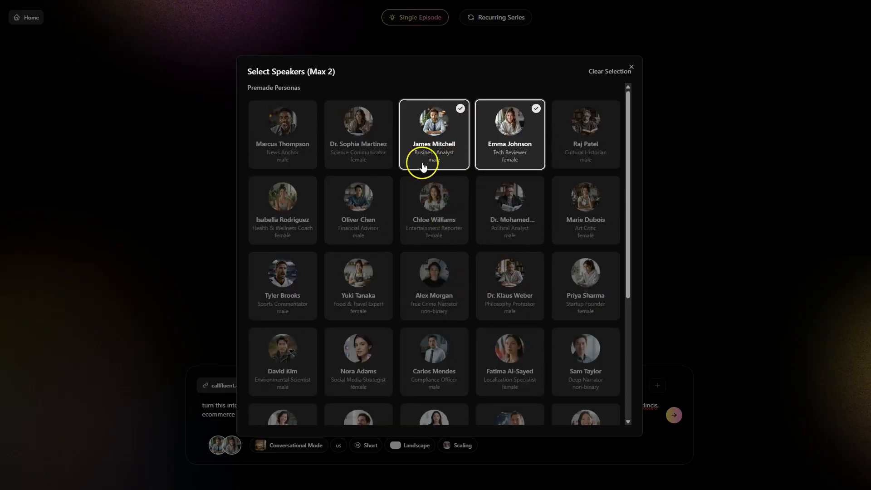
pyautogui.scroll(-5, 615, 290)
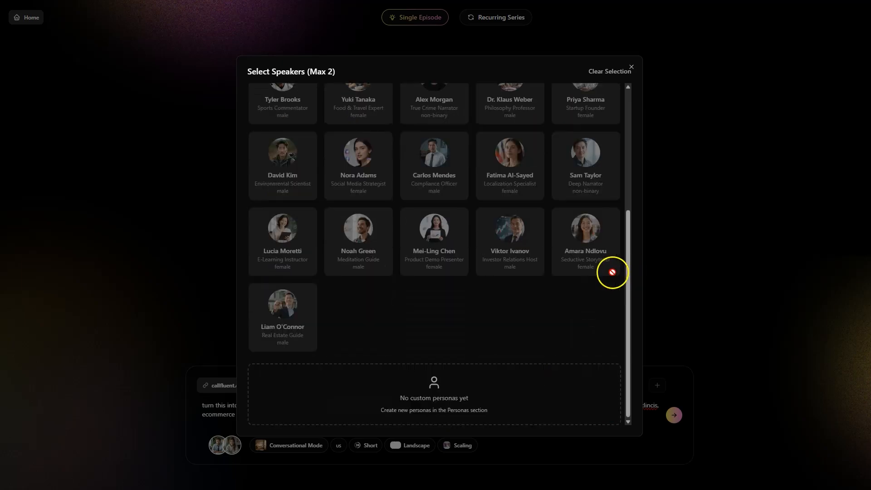
pyautogui.click(631, 66)
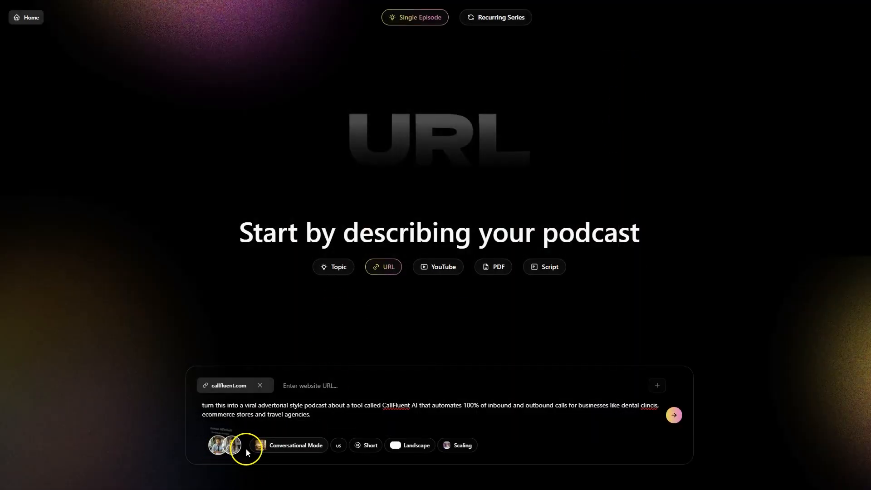
# Browse the available podcast styles, then check the orientation and episode length options
pyautogui.click(277, 444)
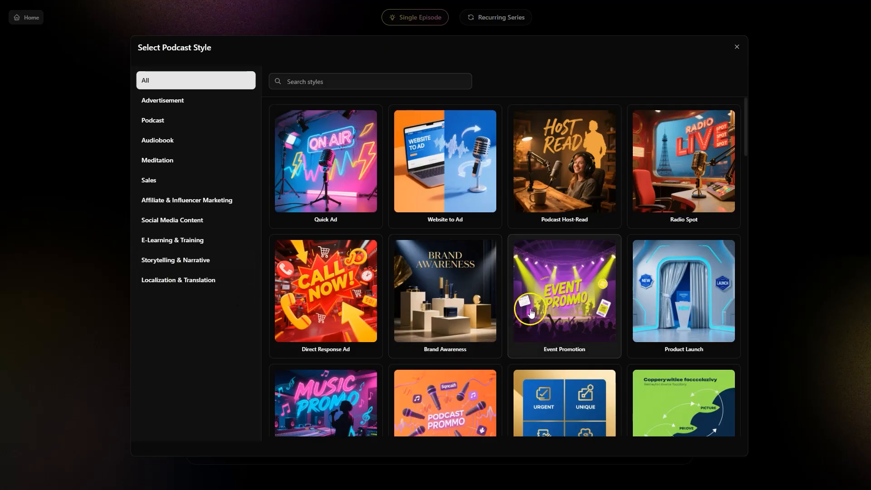
pyautogui.scroll(-1, 535, 316)
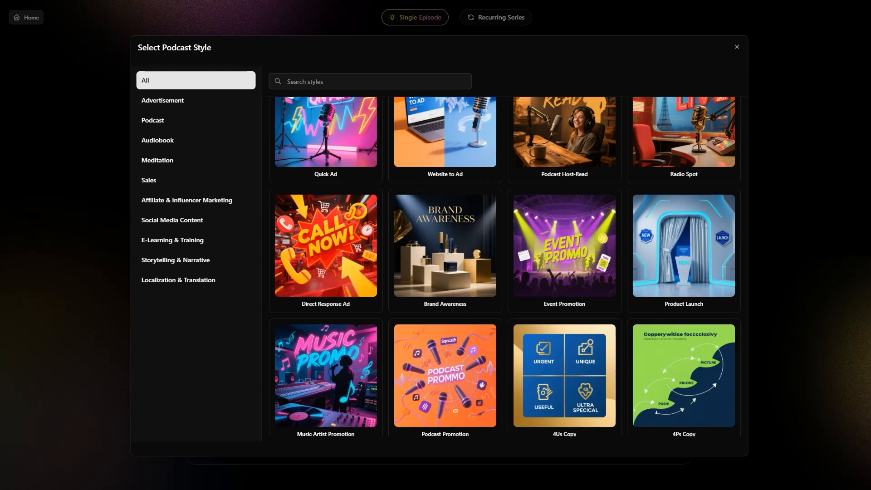
pyautogui.click(737, 47)
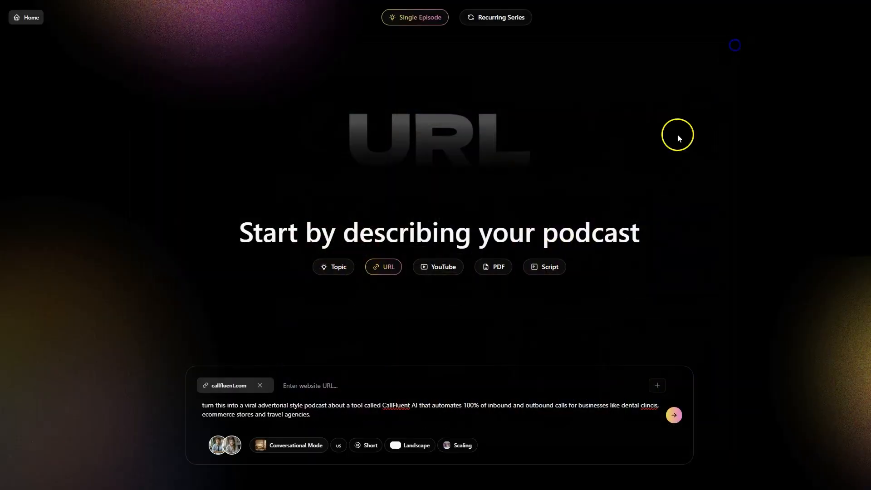
pyautogui.click(411, 445)
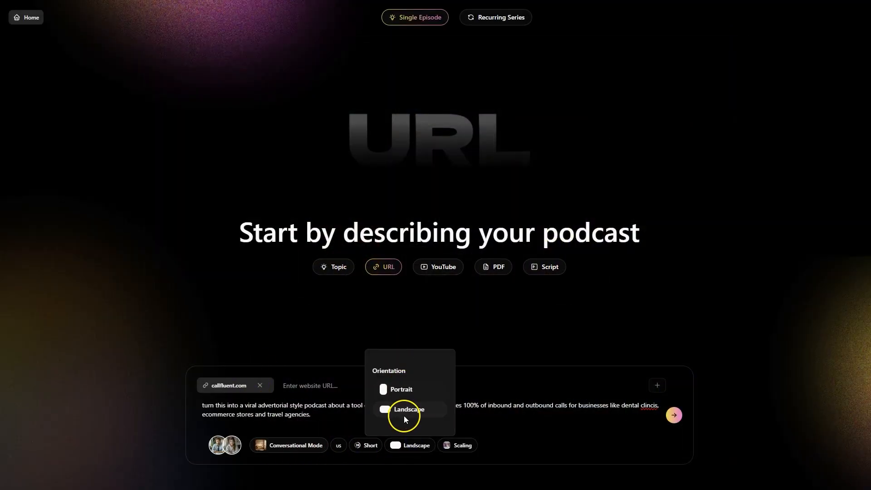
pyautogui.click(359, 447)
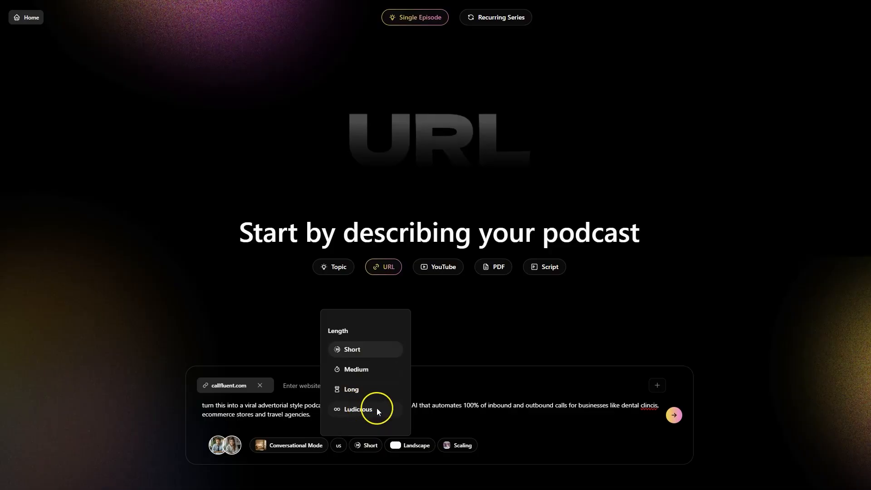
# Choose the Scaling template and generate the podcast episode
pyautogui.click(465, 443)
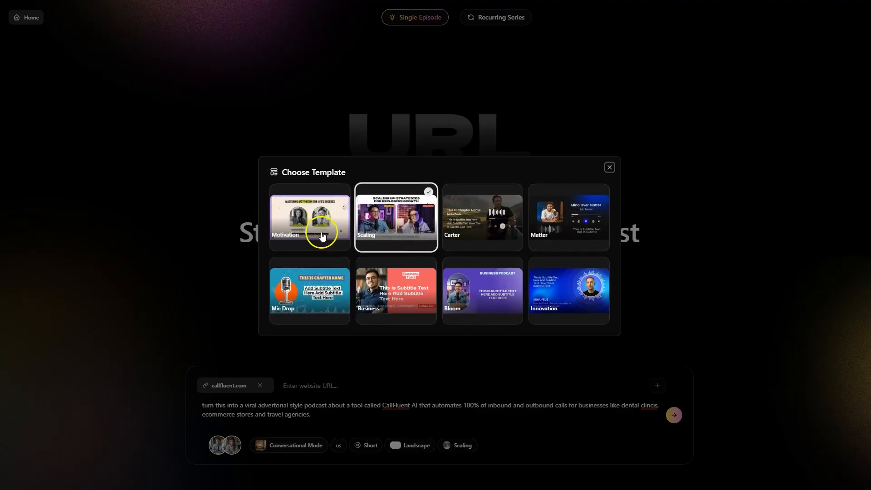
pyautogui.click(403, 232)
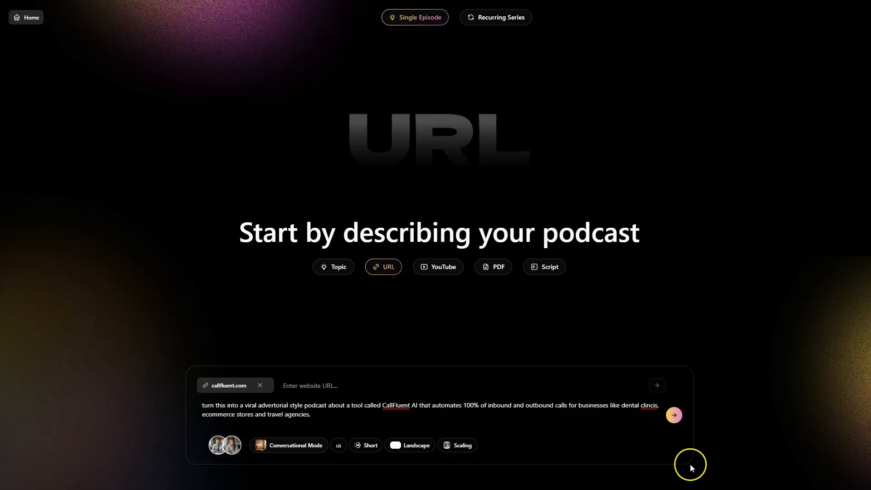
pyautogui.click(675, 418)
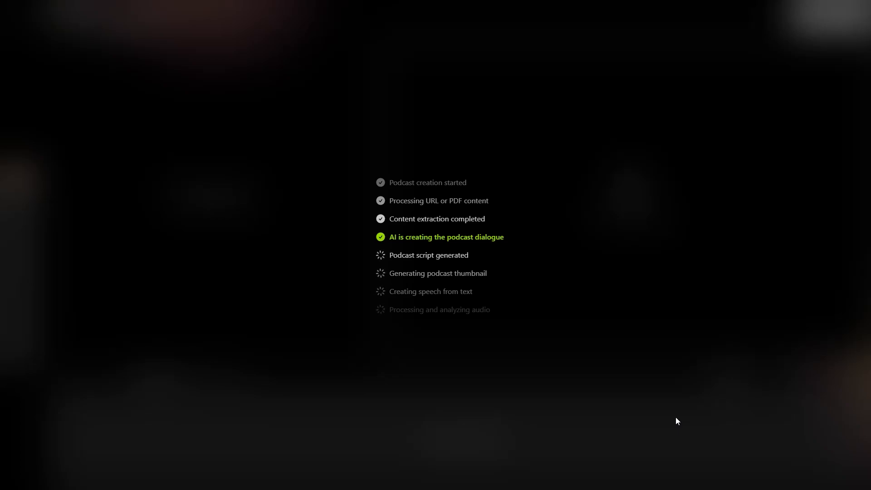
pyautogui.click(445, 254)
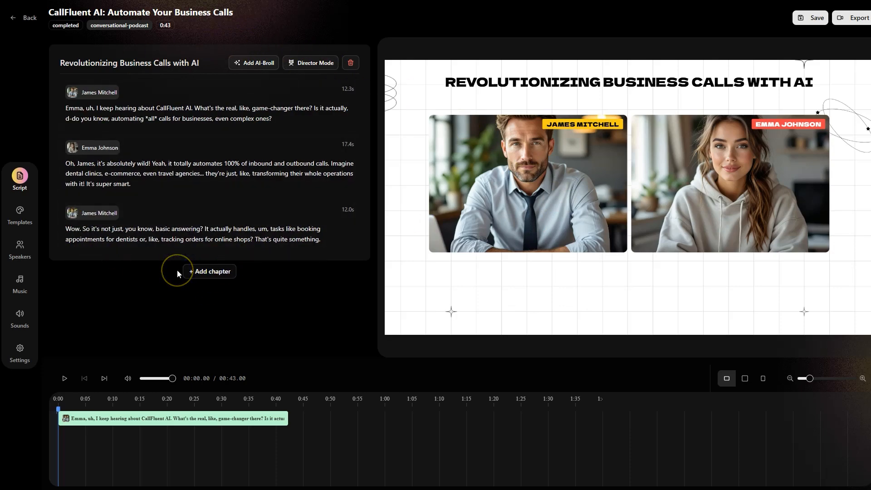
# Check the optional instruction prompts for adding a chapter, generating B-roll and regenerating the chapter, and play the podcast preview
pyautogui.click(215, 272)
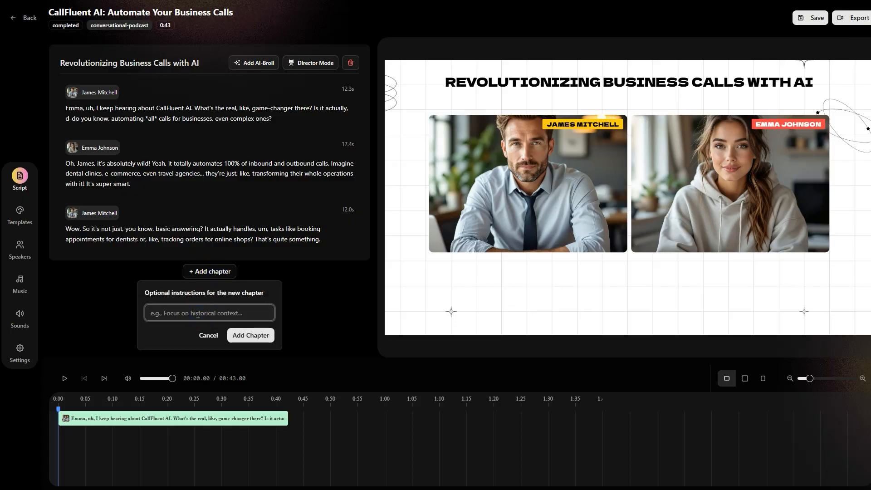
pyautogui.click(319, 302)
pyautogui.click(255, 64)
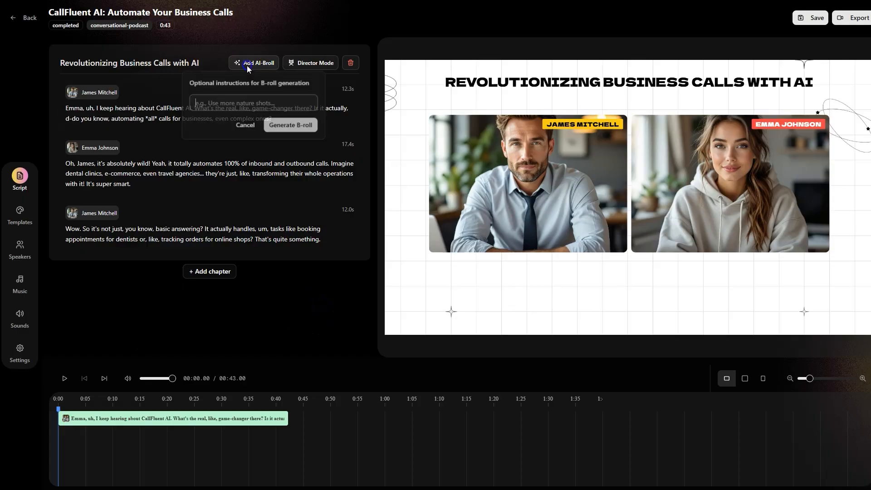
pyautogui.click(313, 63)
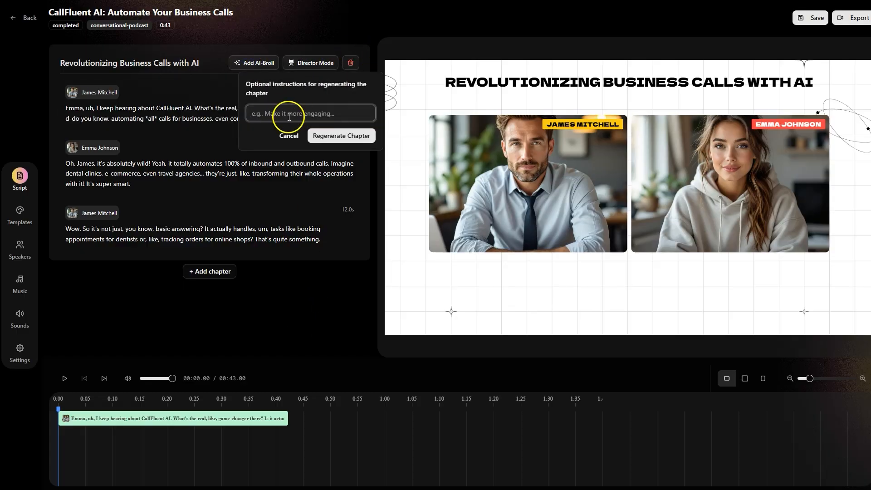
pyautogui.click(337, 37)
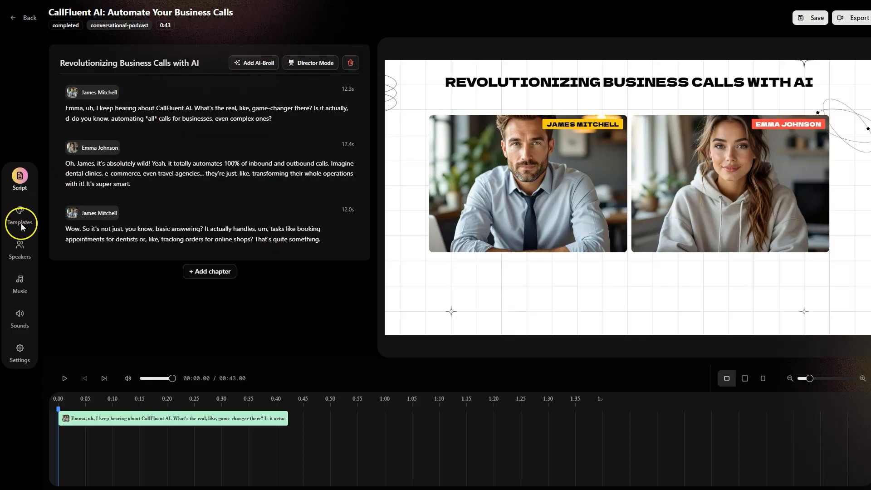
pyautogui.click(71, 372)
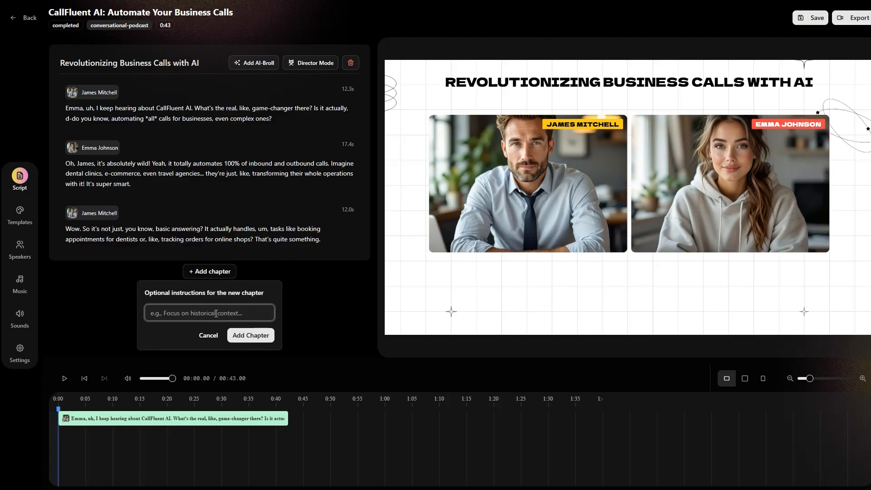
# Add a chapter with the instruction "continue with talking about the benefits of automating calls, how much time and money businesses actually save."
pyautogui.write('continue with talking about t')
pyautogui.write('s of automa')
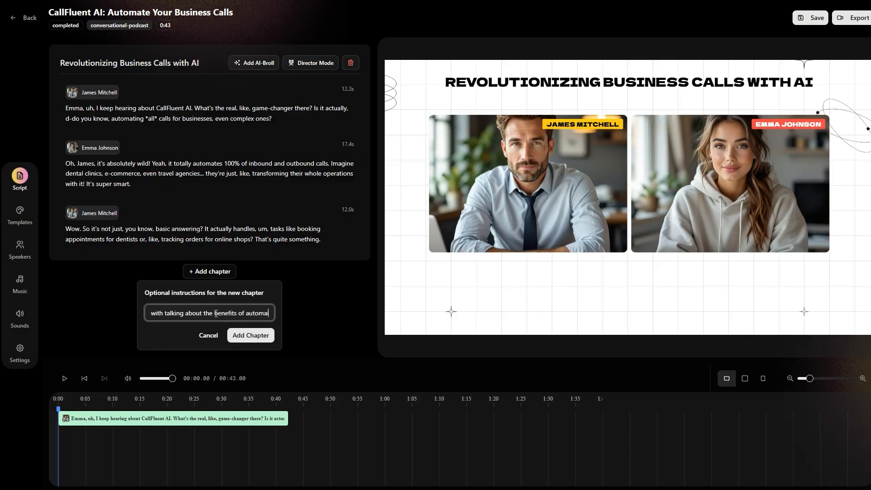
pyautogui.write('ting')
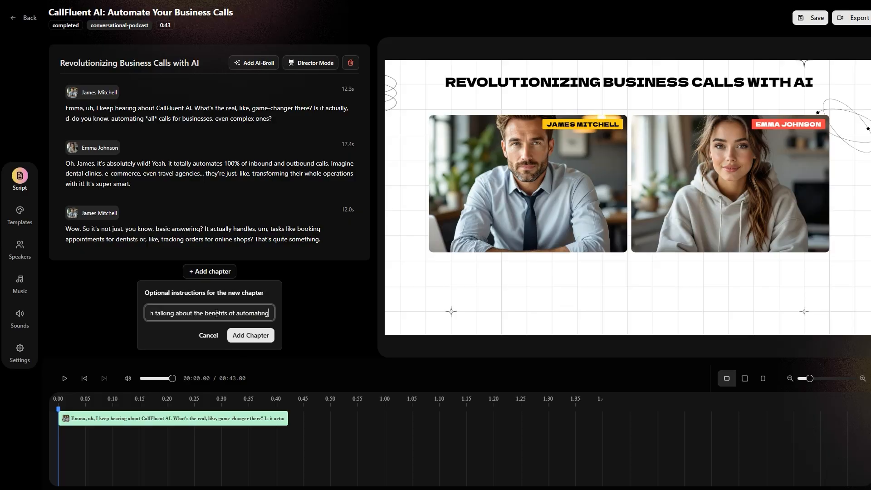
pyautogui.write(' calls, ')
pyautogui.write('how much time and m')
pyautogui.write('oney businesses ac')
pyautogui.write('tually save.')
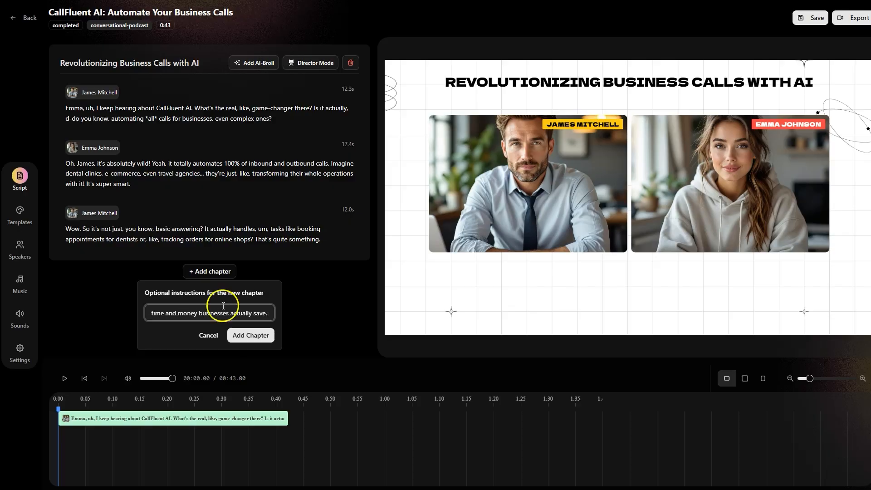
pyautogui.click(254, 334)
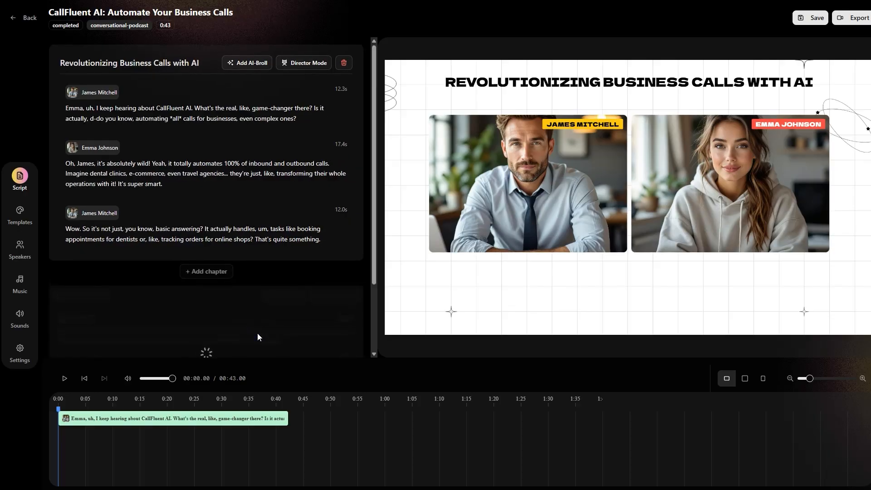
pyautogui.scroll(-2, 310, 253)
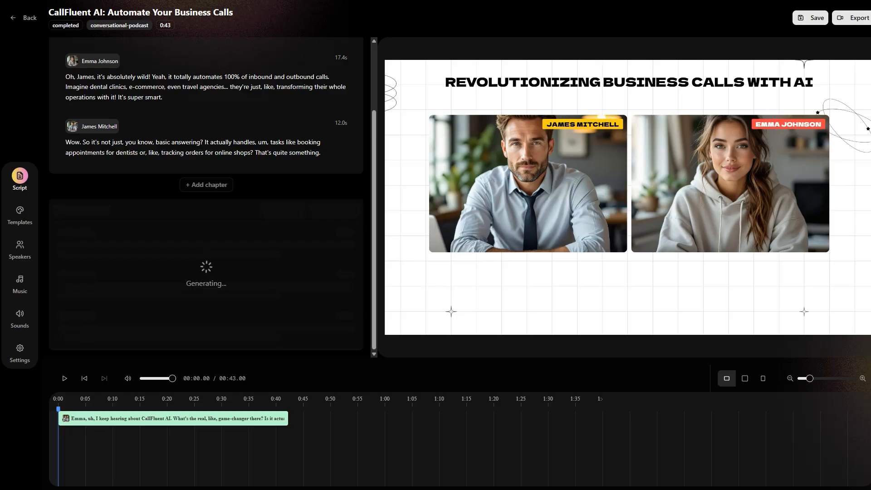
pyautogui.scroll(3, 292, 251)
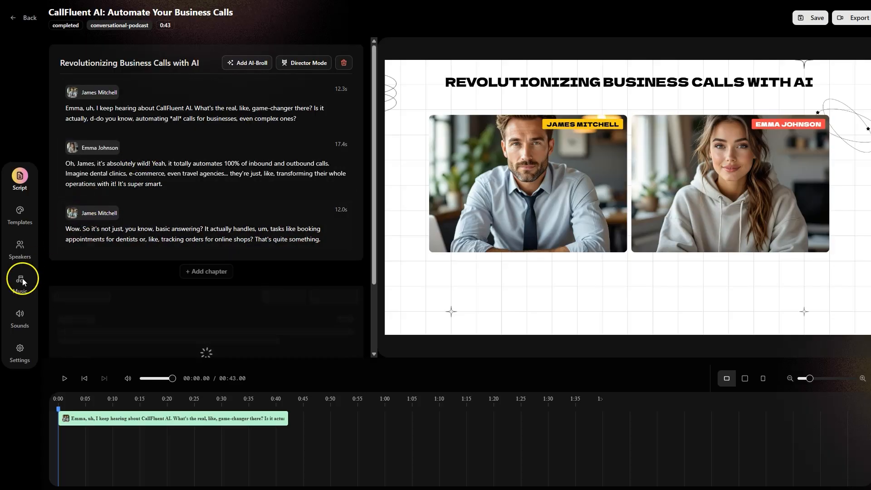
# Look over the available video templates, then play the podcast preview from just before the start of the second chapter
pyautogui.click(23, 213)
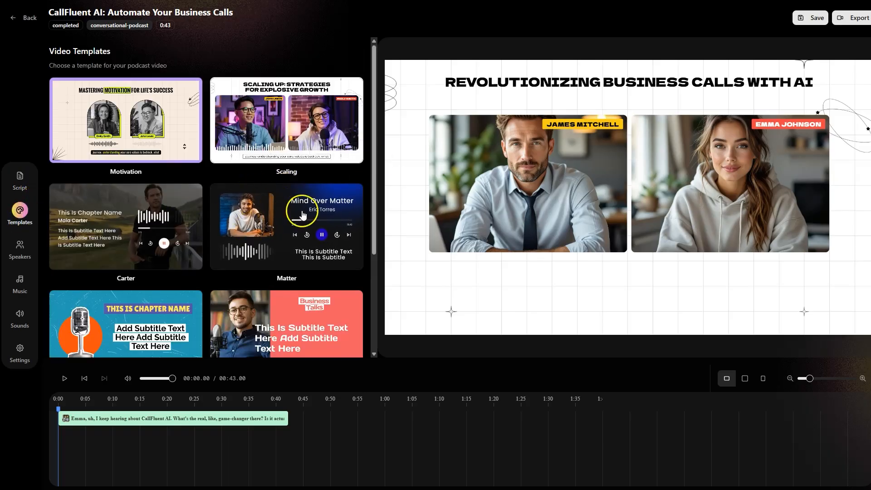
pyautogui.click(303, 214)
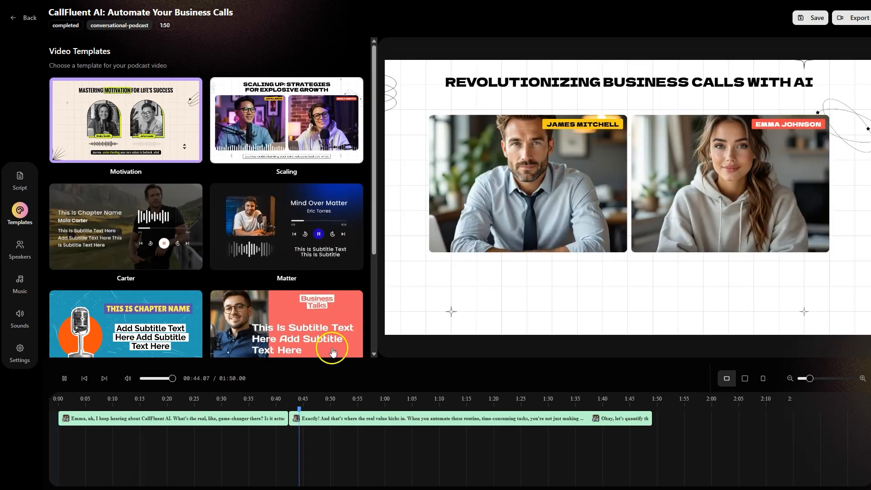
pyautogui.click(274, 399)
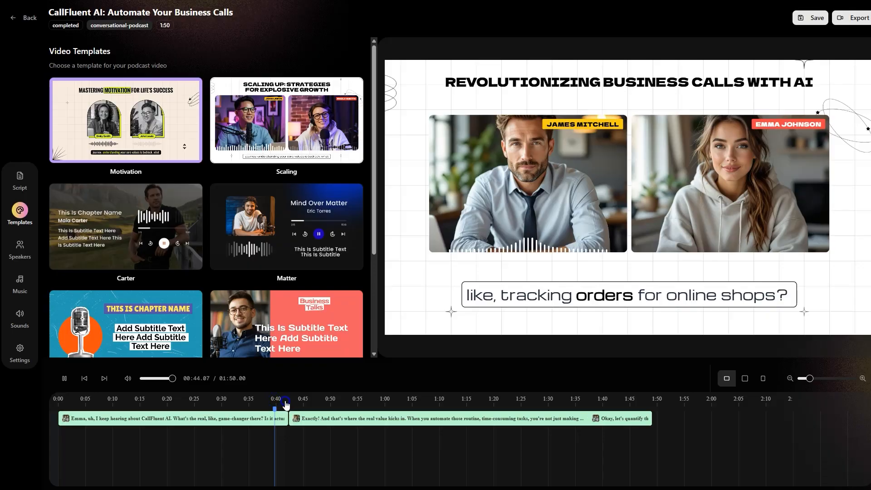
pyautogui.click(284, 401)
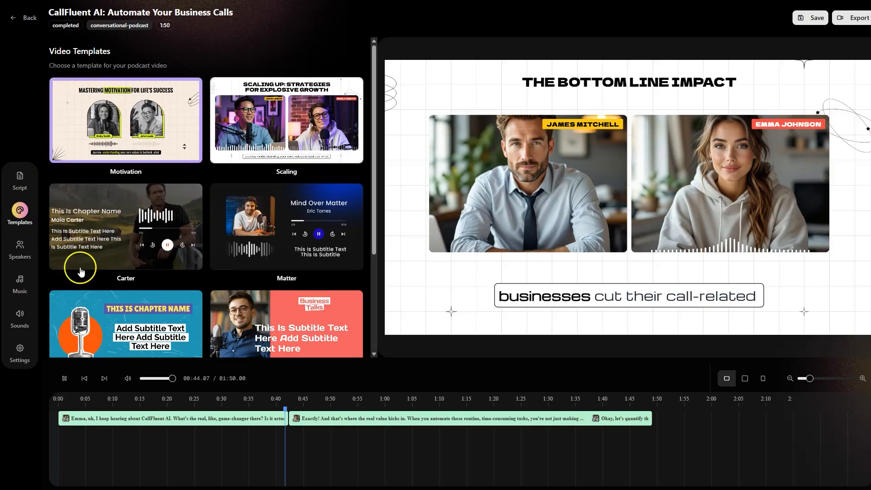
# Open the Tech Reviewer speaker's details for editing and check the available voice options
pyautogui.click(20, 251)
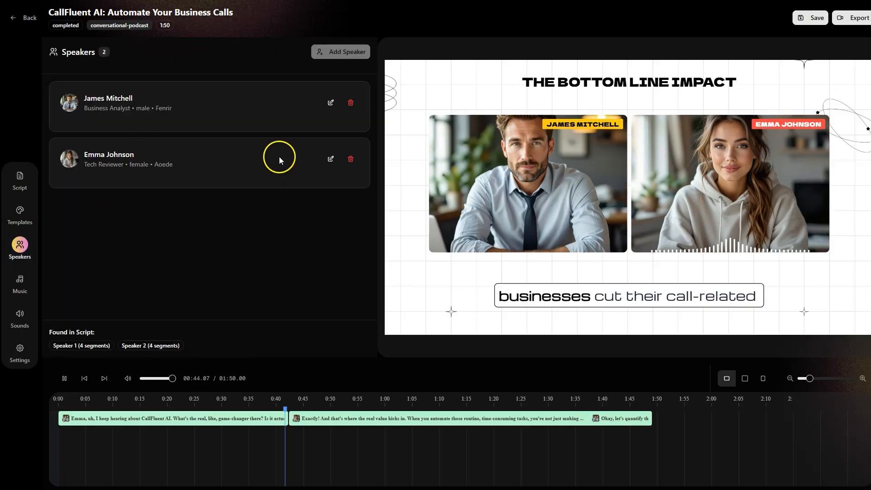
pyautogui.click(331, 159)
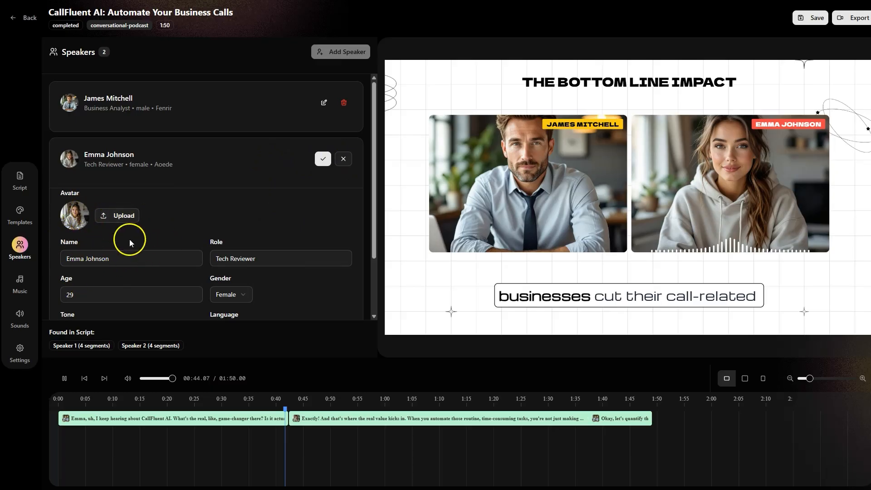
pyautogui.scroll(-2, 237, 266)
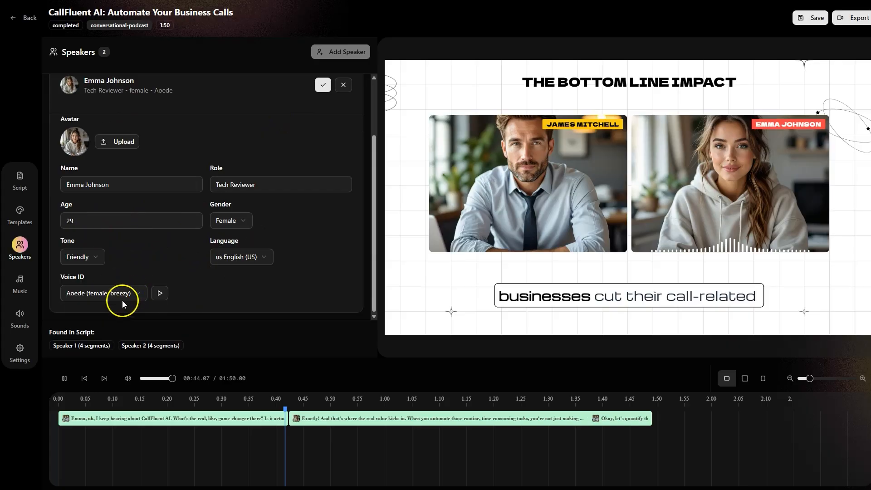
pyautogui.click(138, 294)
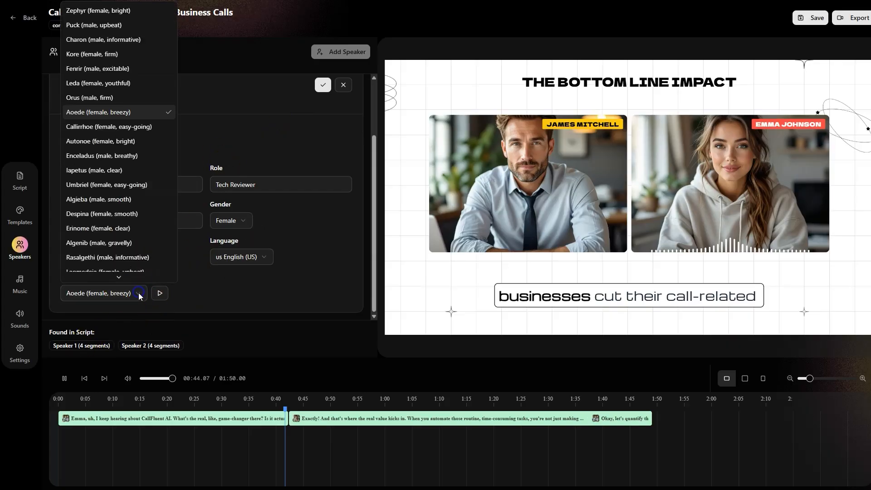
pyautogui.scroll(-3, 142, 204)
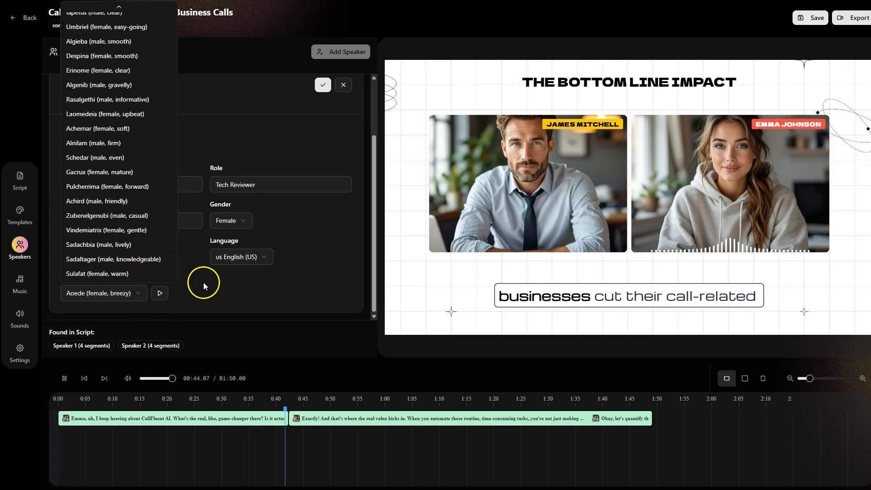
pyautogui.click(265, 292)
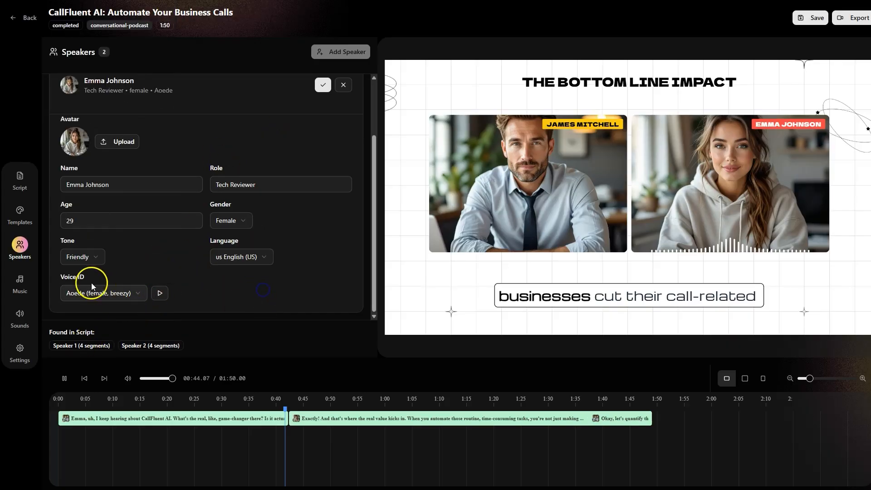
# Add the music track VBM (Juno Remix) and the sound effect Cinematic tunnel reverb woosh to the podcast
pyautogui.click(20, 281)
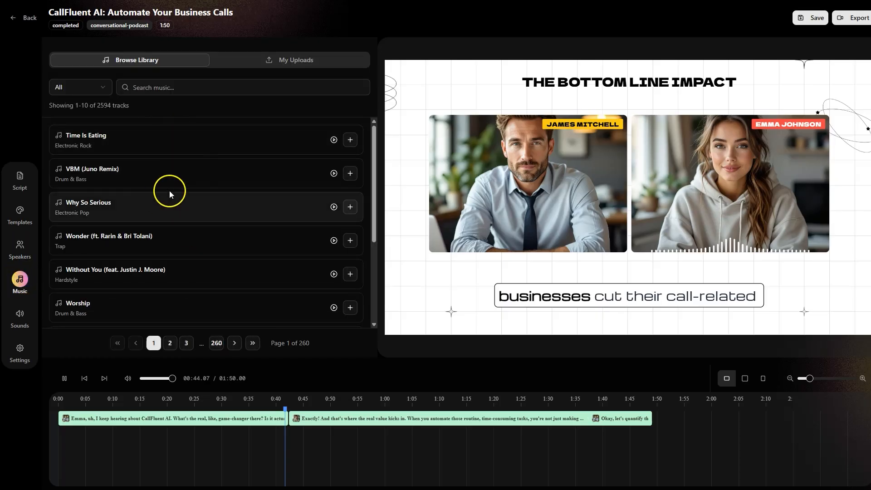
pyautogui.click(350, 173)
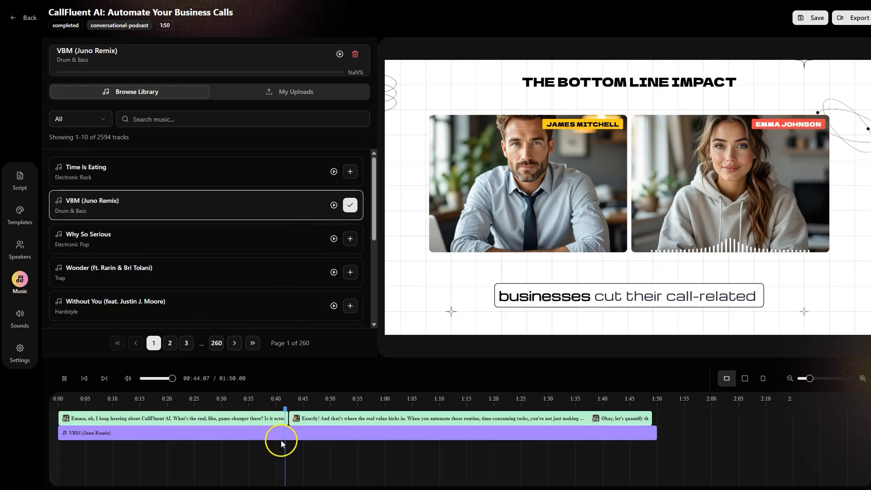
pyautogui.click(22, 316)
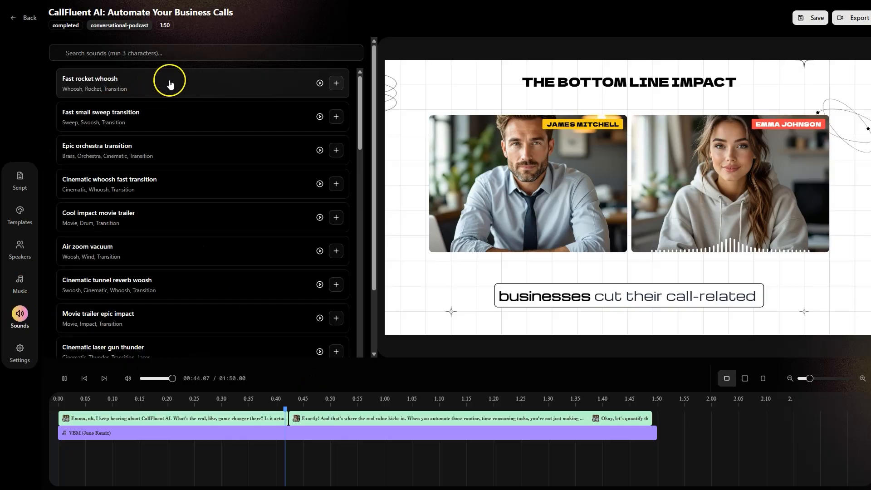
pyautogui.click(178, 54)
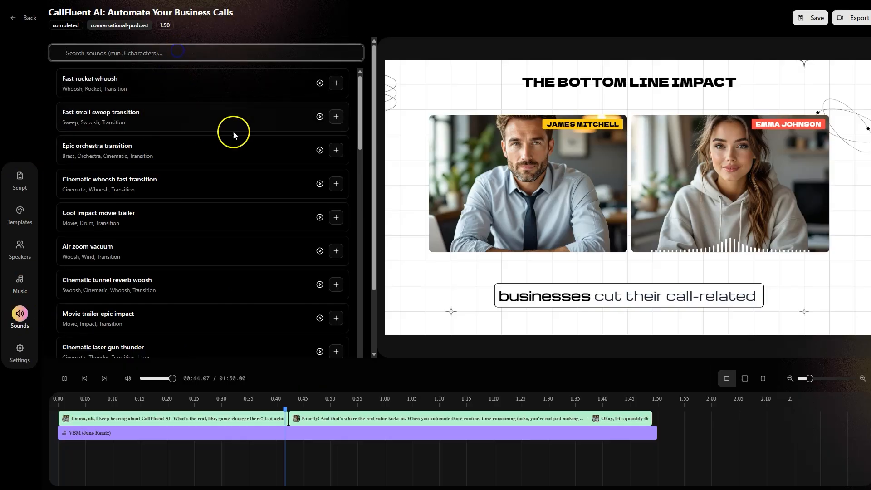
pyautogui.click(199, 284)
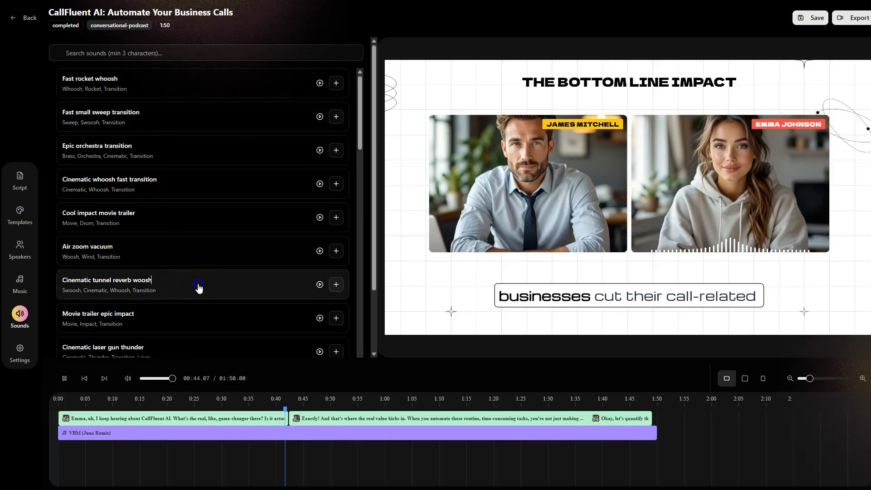
pyautogui.click(336, 287)
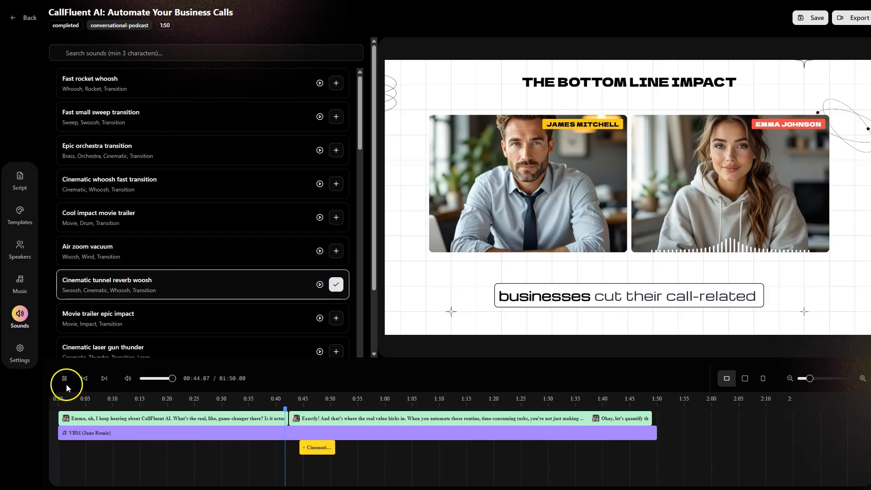
# Review the project settings, then compare the square, portrait and landscape versions of the preview, ending on landscape
pyautogui.click(20, 351)
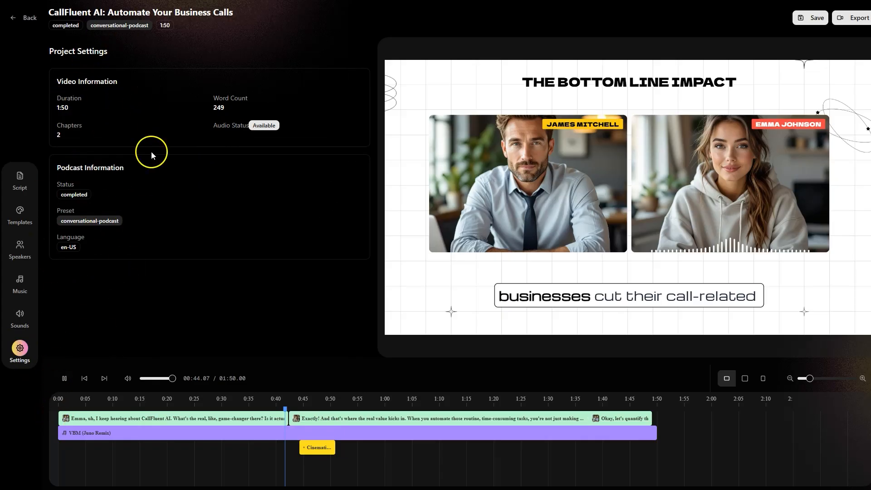
pyautogui.moveTo(810, 379)
pyautogui.mouseDown()
pyautogui.moveTo(796, 385)
pyautogui.moveTo(811, 385)
pyautogui.mouseUp()
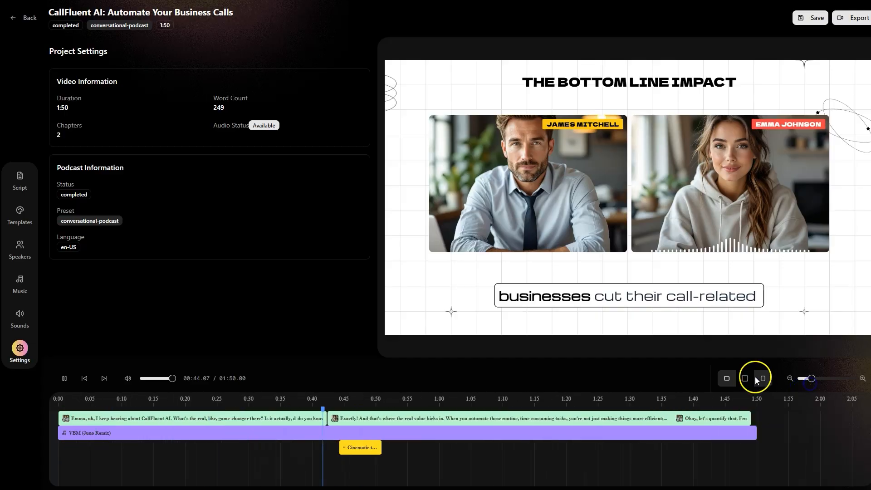
pyautogui.click(746, 380)
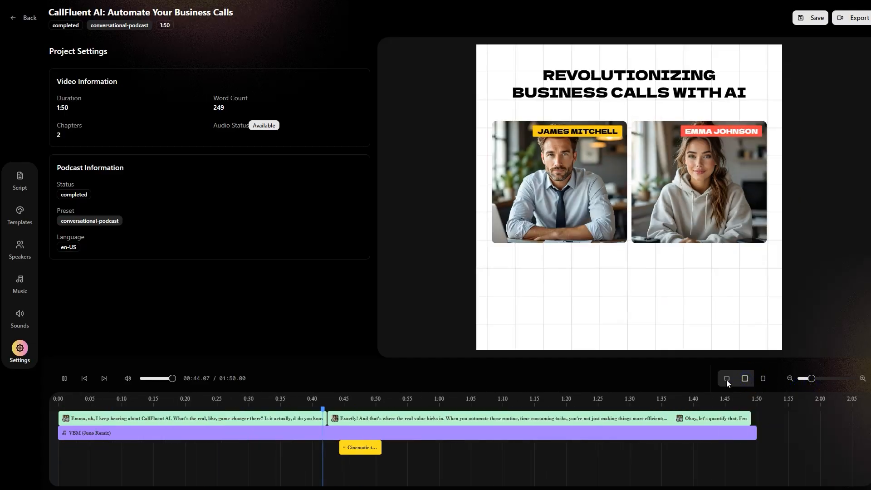
pyautogui.click(727, 380)
pyautogui.click(747, 380)
pyautogui.click(764, 381)
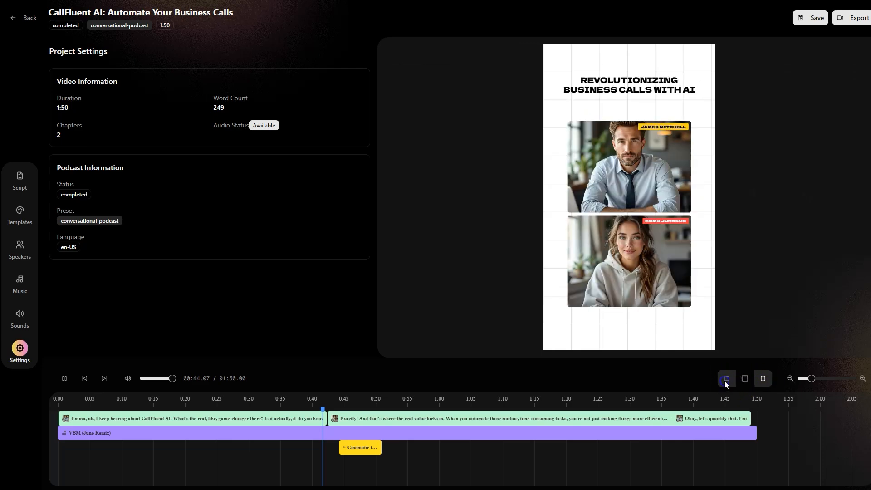
pyautogui.click(726, 380)
pyautogui.click(744, 380)
pyautogui.click(764, 381)
pyautogui.click(725, 380)
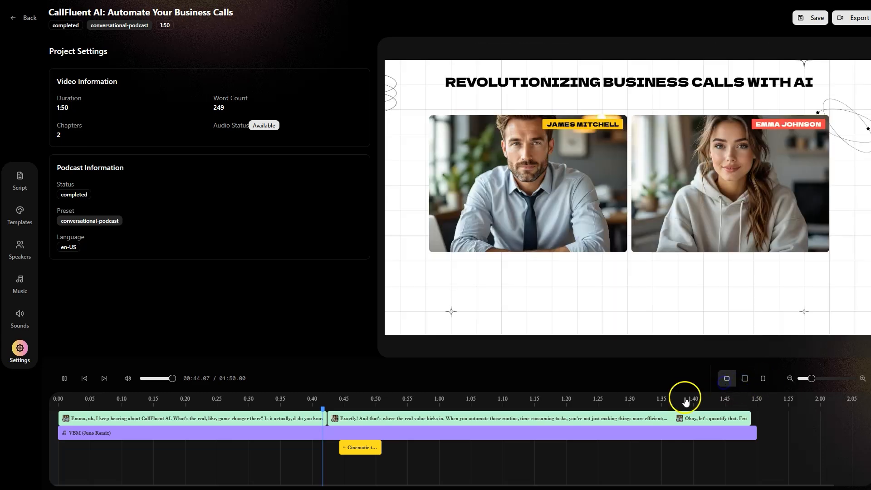
# Review the script and generate AI B-roll for the chapter "Revolutionizing Business Calls with AI" with the instruction "use phone calls"
pyautogui.click(19, 180)
pyautogui.scroll(-4, 223, 254)
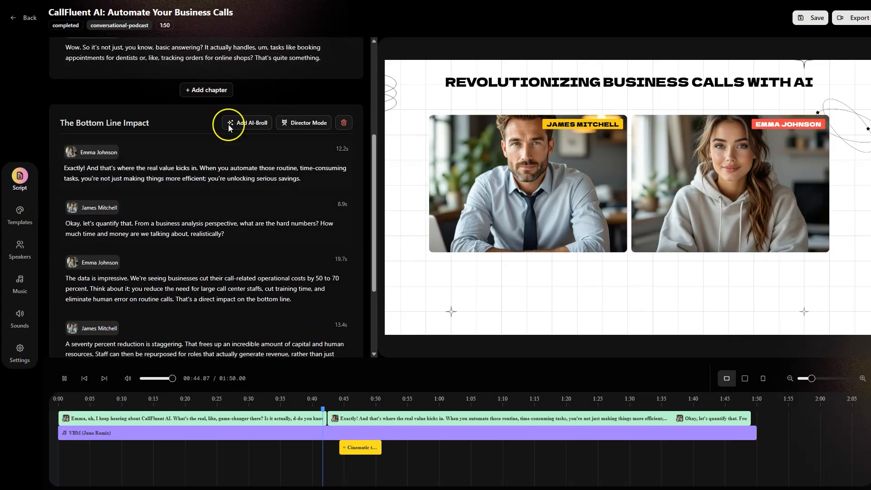
pyautogui.scroll(-3, 193, 181)
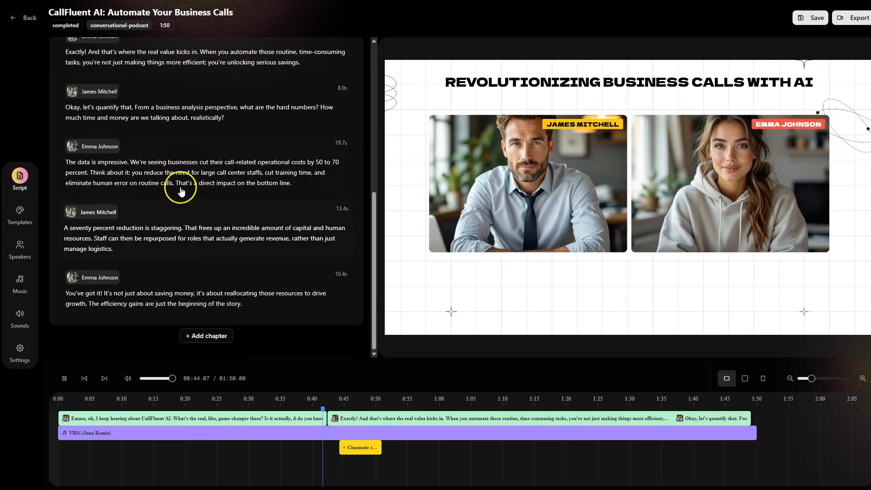
pyautogui.scroll(7, 245, 146)
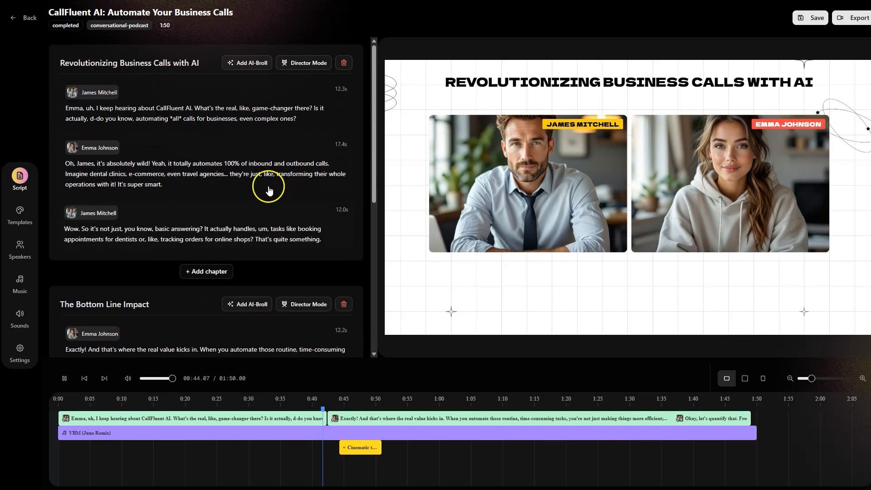
pyautogui.click(247, 63)
pyautogui.write('use phone calls')
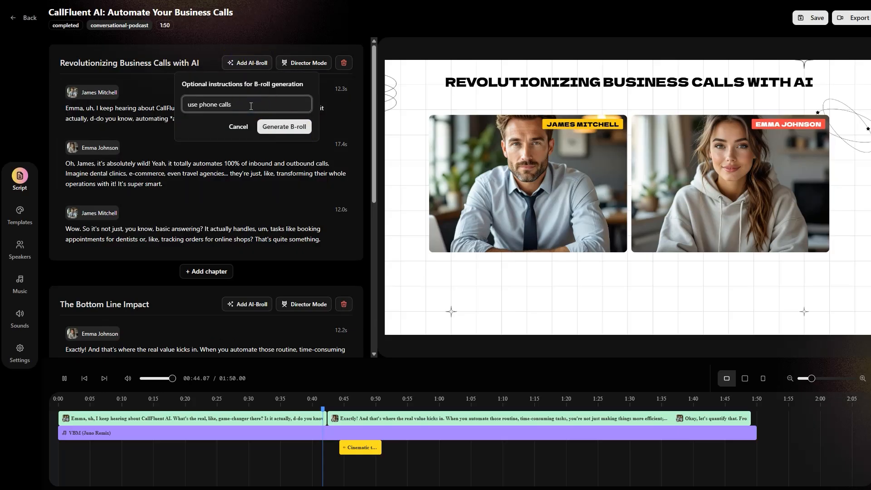
pyautogui.click(286, 127)
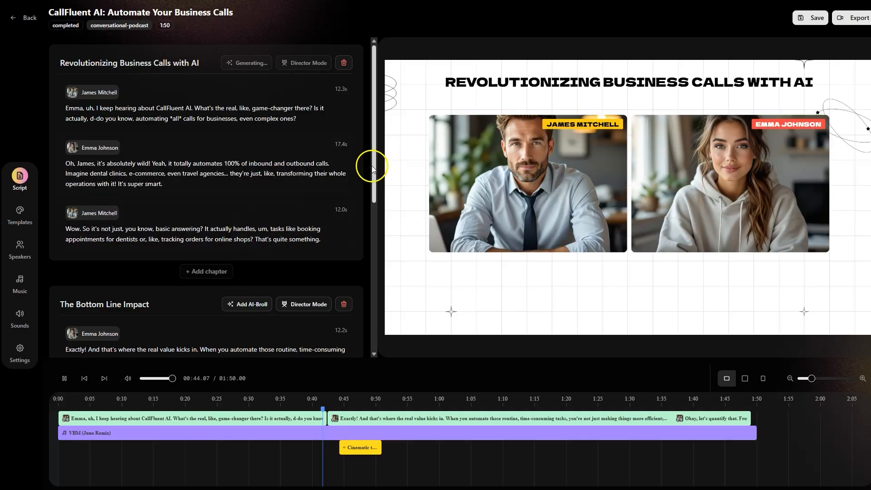
pyautogui.moveTo(376, 172); pyautogui.dragTo(369, 119)
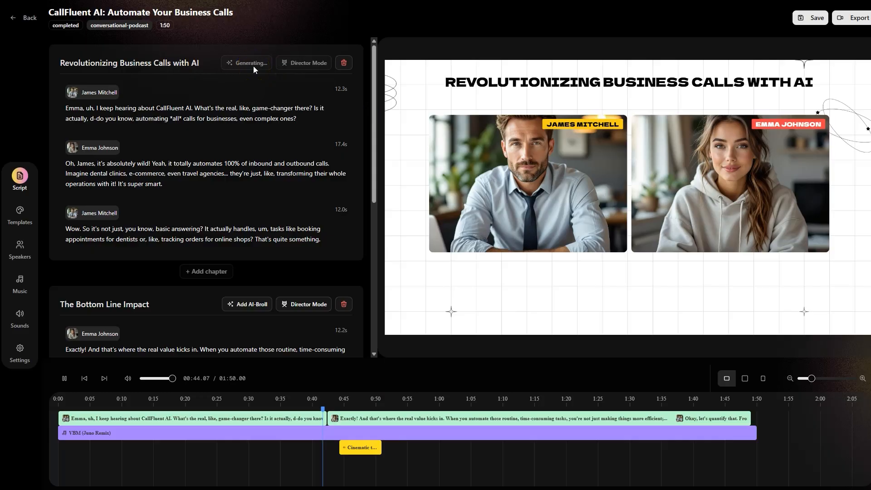
pyautogui.click(305, 66)
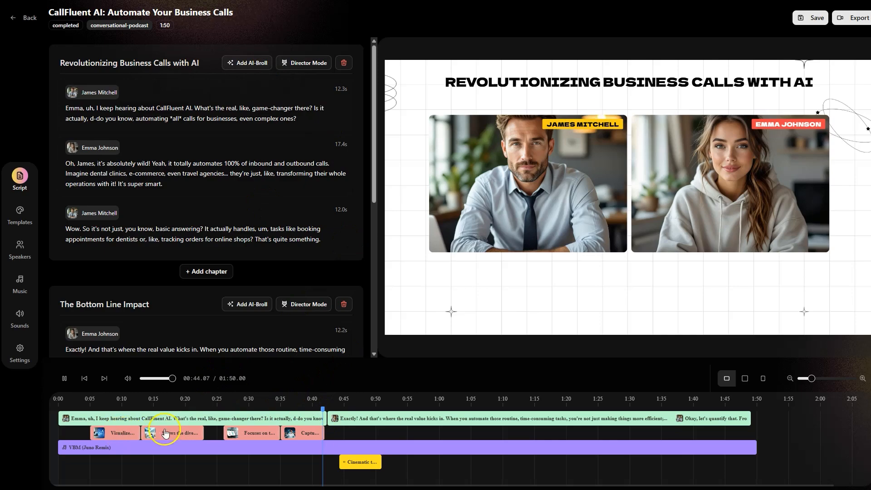
# Preview the generated B-roll near the start of the episode, then export the podcast and open the list of podcasts
pyautogui.click(93, 402)
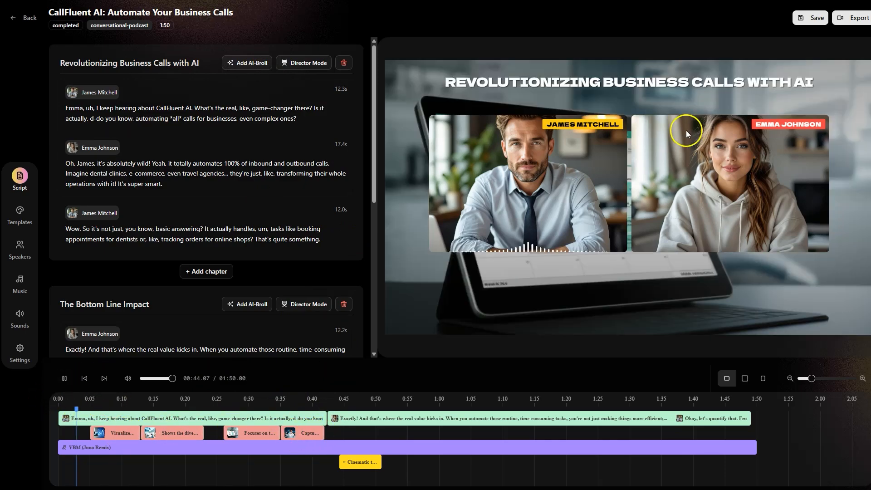
pyautogui.click(849, 19)
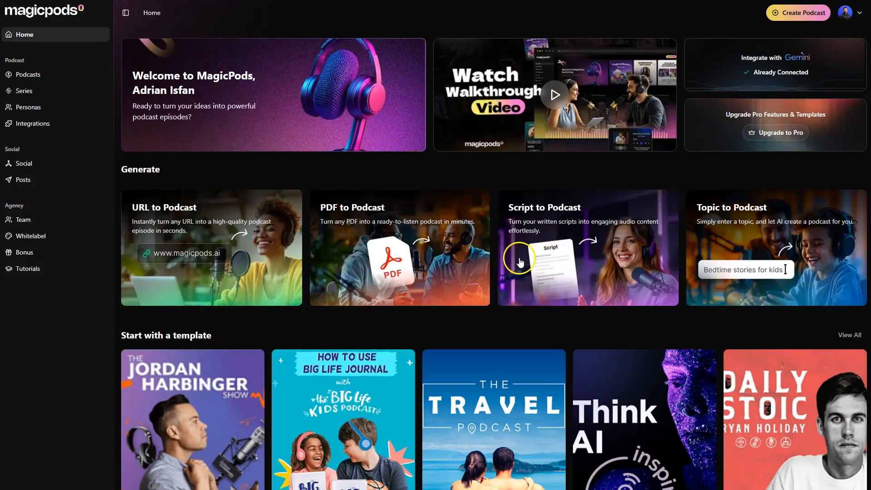
pyautogui.click(39, 81)
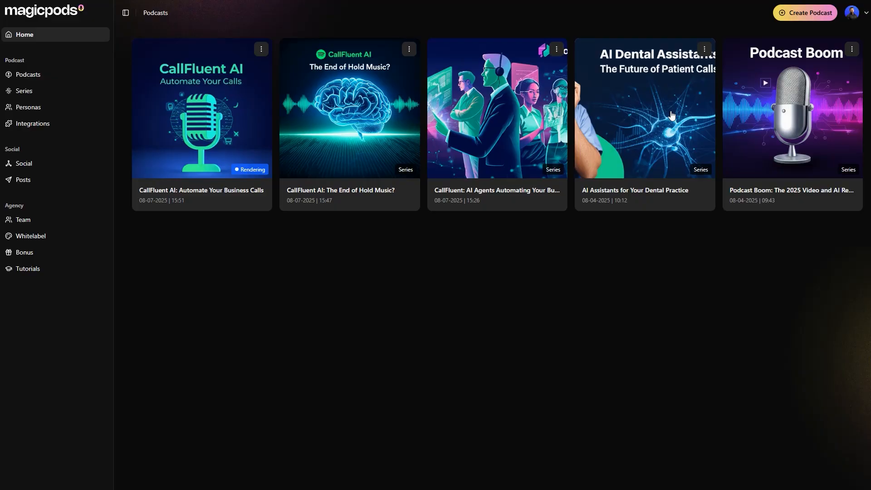
# Start a new custom persona, enter the persona's first name and set the age to 35
pyautogui.click(32, 116)
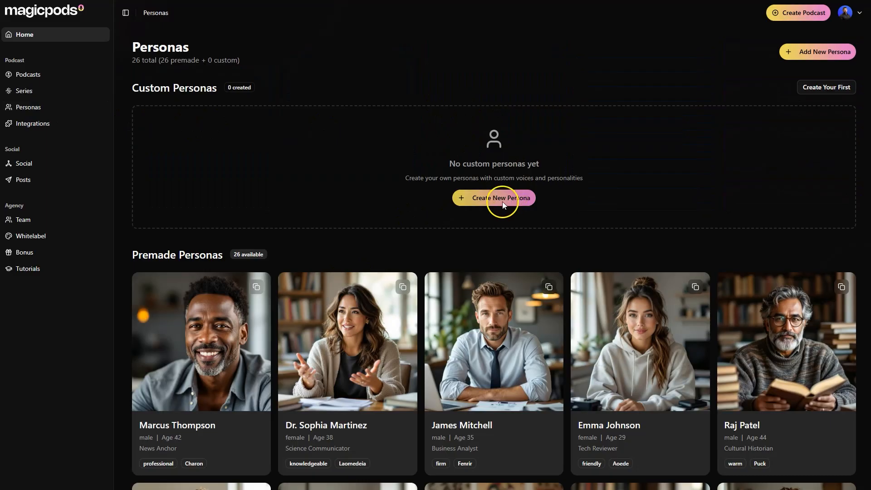
pyautogui.click(474, 201)
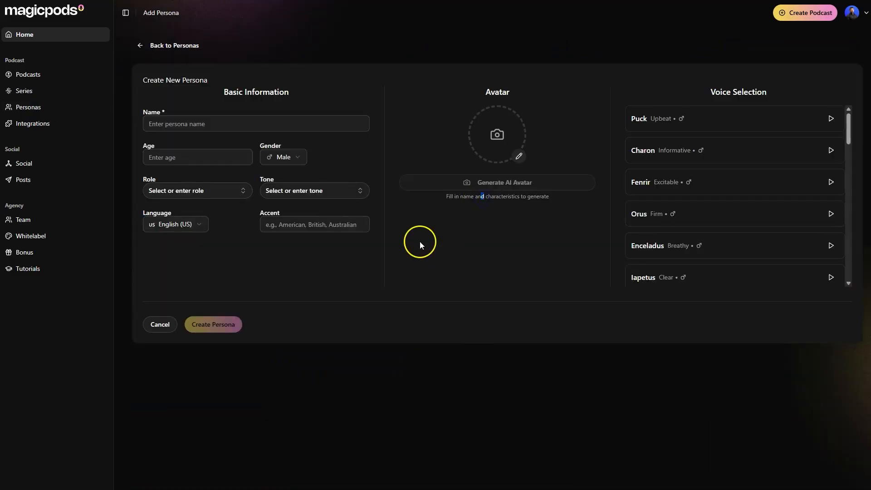
pyautogui.click(204, 124)
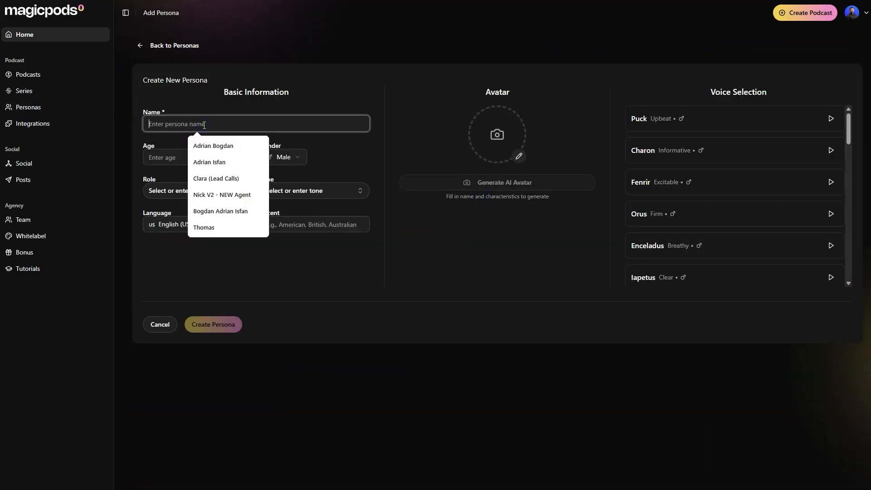
pyautogui.write('Adrian')
pyautogui.press('Tab')
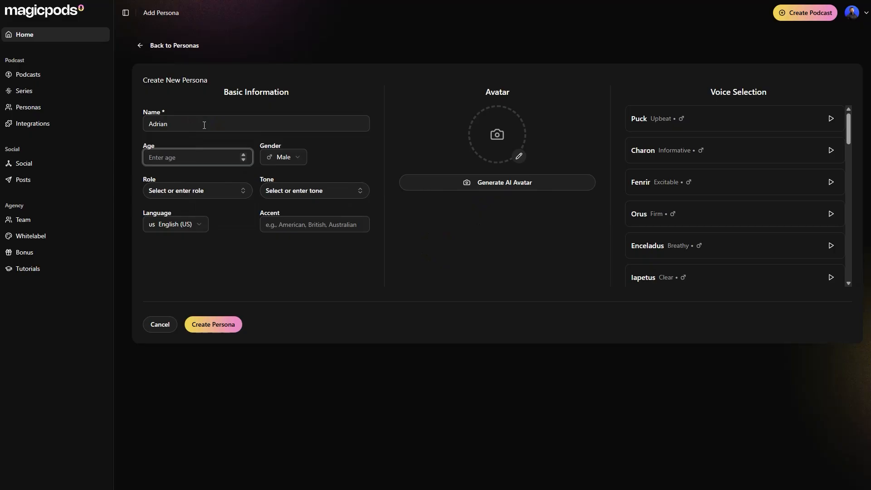
pyautogui.write('35')
pyautogui.press('Tab')
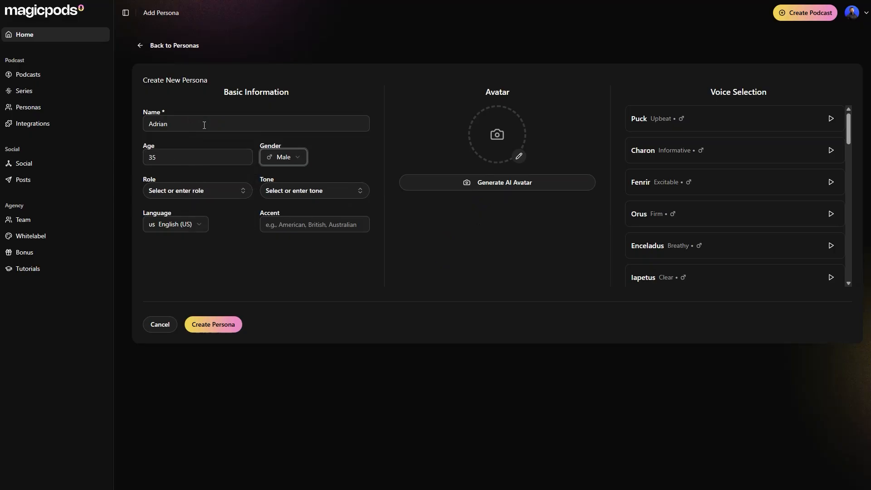
# Set the persona's role to Expert and the tone to Professional
pyautogui.click(198, 191)
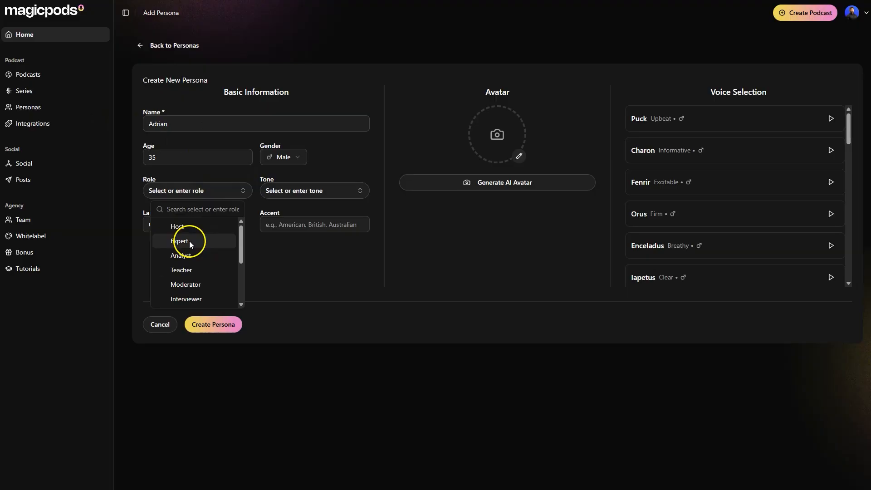
pyautogui.click(189, 241)
pyautogui.click(303, 190)
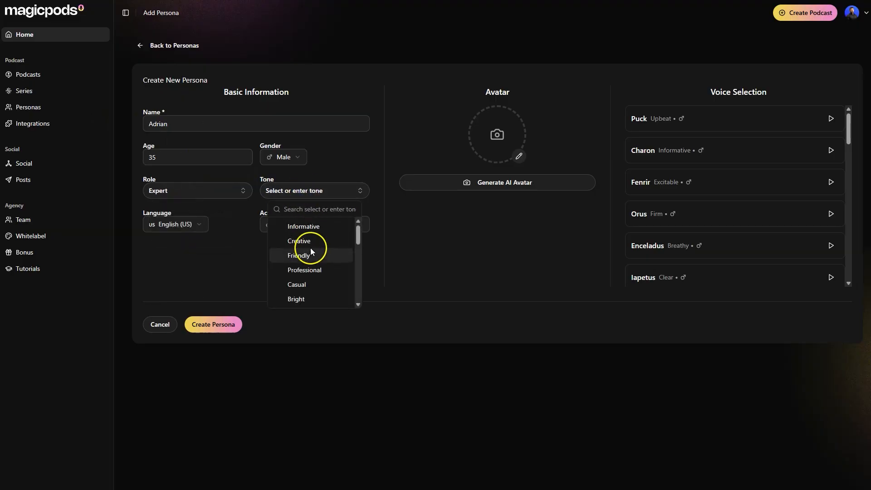
pyautogui.click(311, 270)
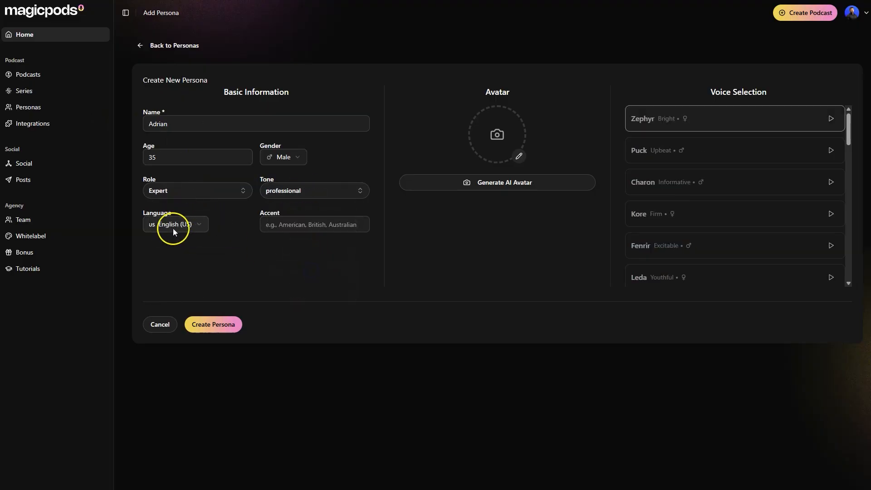
# Look through the available persona languages, keep English (US), and enter American as the accent
pyautogui.click(200, 227)
pyautogui.click(196, 226)
pyautogui.click(197, 229)
pyautogui.scroll(-3, 186, 289)
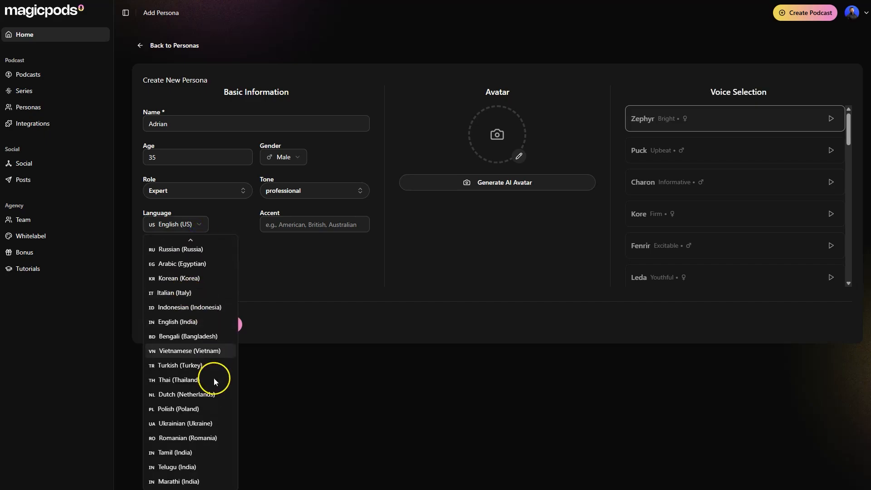
pyautogui.scroll(3, 184, 269)
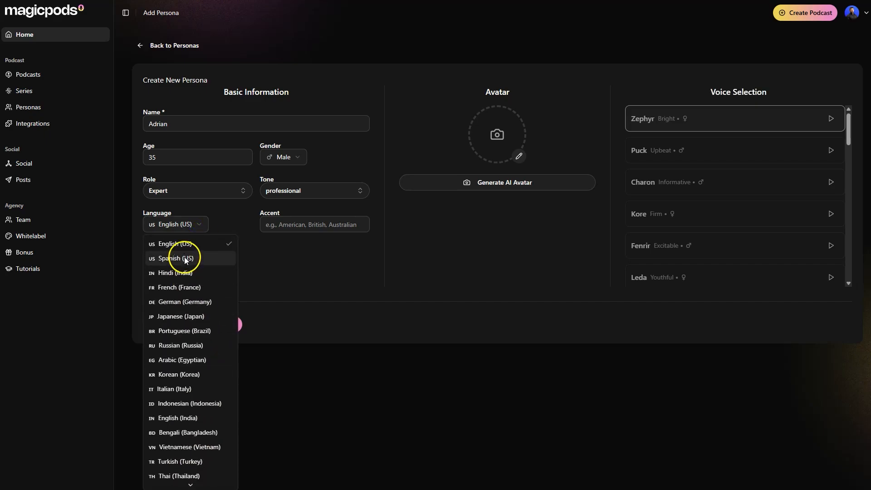
pyautogui.click(187, 246)
pyautogui.click(271, 225)
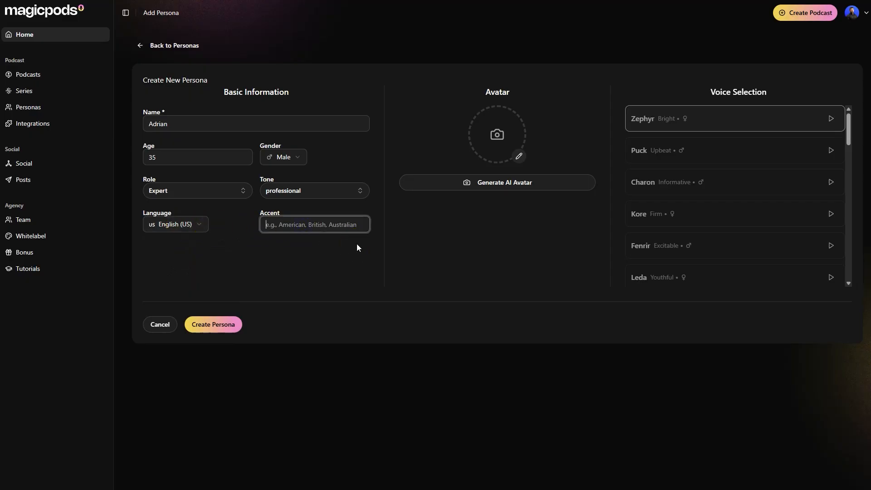
pyautogui.write('American')
# Upload the portrait photo with the purple background as the persona's avatar and create the persona
pyautogui.click(495, 133)
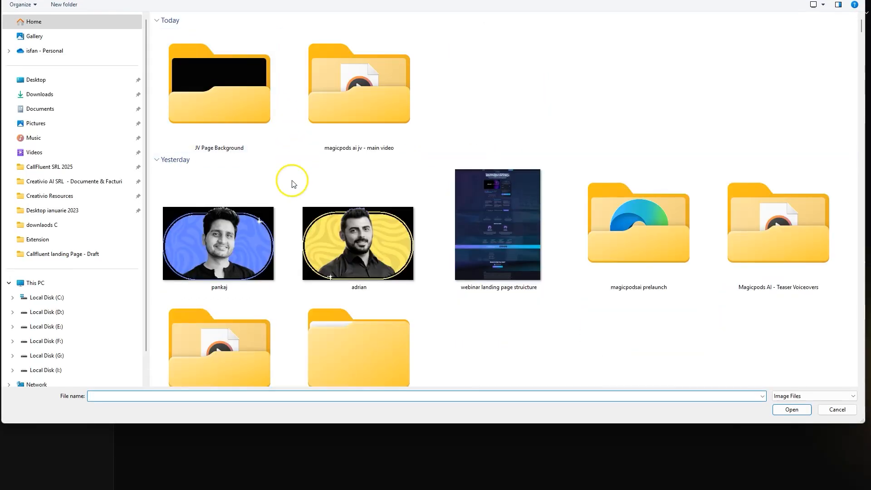
pyautogui.scroll(-10, 368, 254)
pyautogui.doubleClick(373, 255)
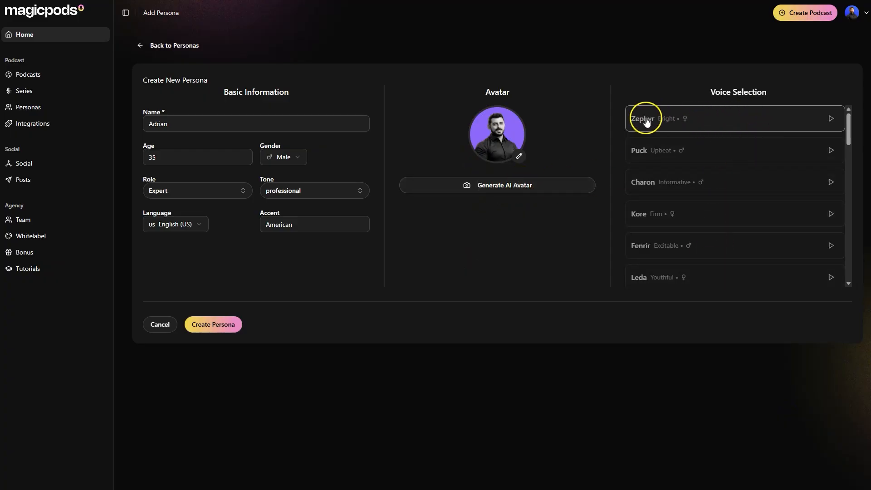
pyautogui.click(217, 328)
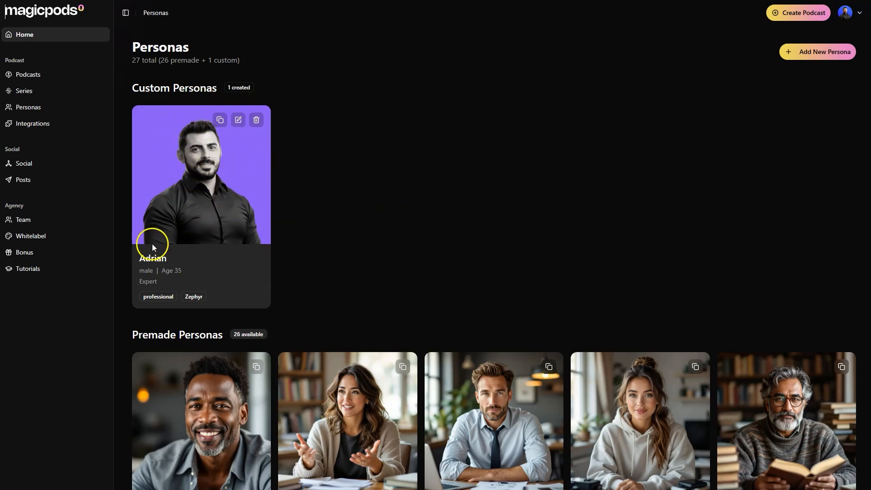
# Look at the Series page, then start a new podcast from the home page as a recurring series
pyautogui.click(33, 96)
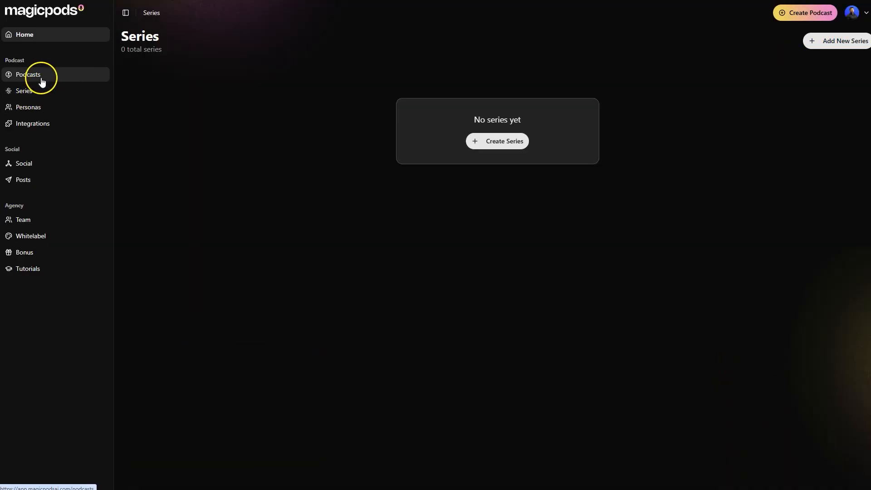
pyautogui.click(40, 36)
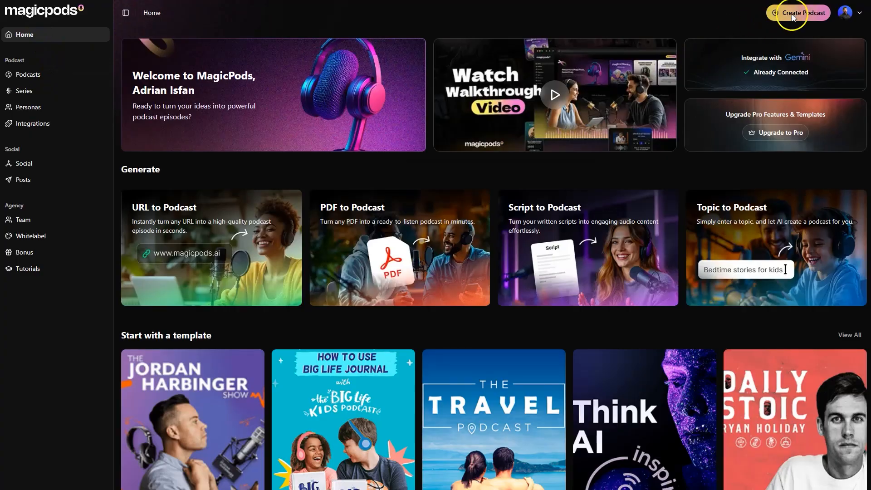
pyautogui.click(791, 13)
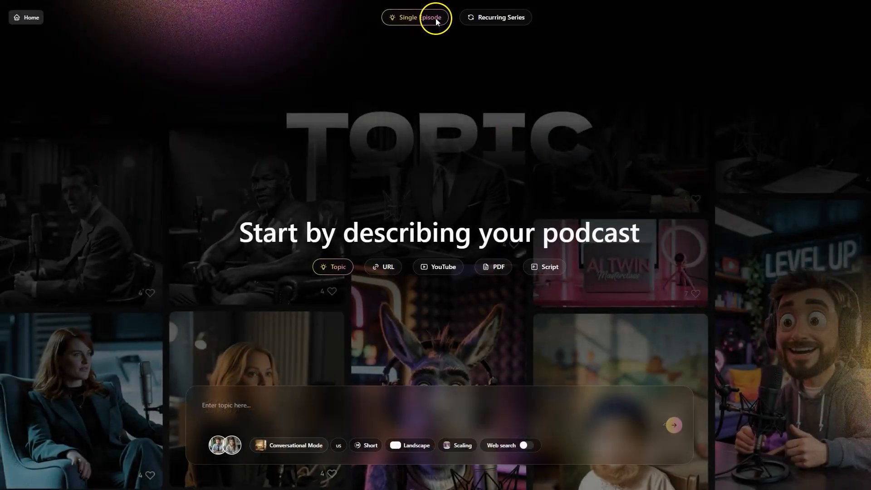
pyautogui.click(510, 18)
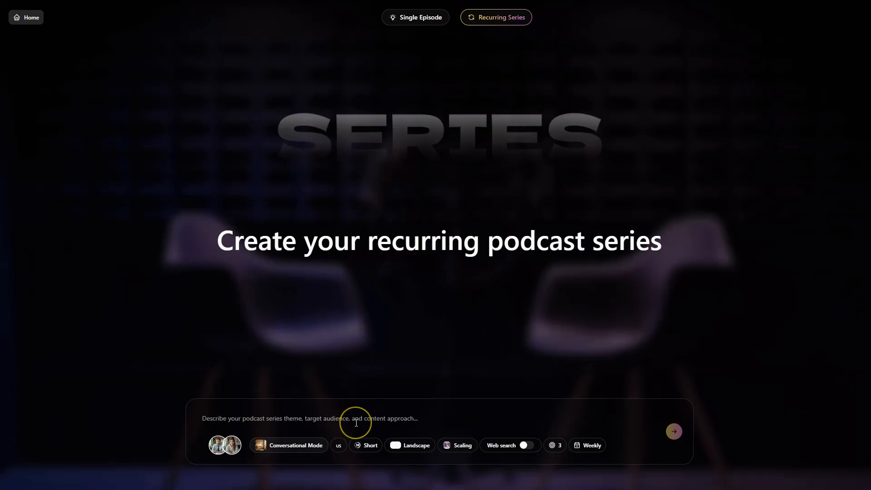
# Set the series frequency to Daily and enter the description "Cover the AI news and tech industry"
pyautogui.click(597, 446)
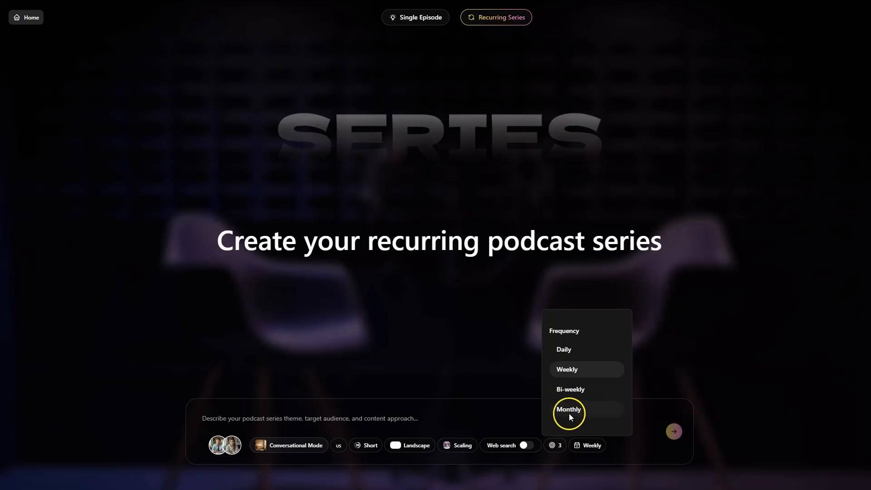
pyautogui.click(311, 419)
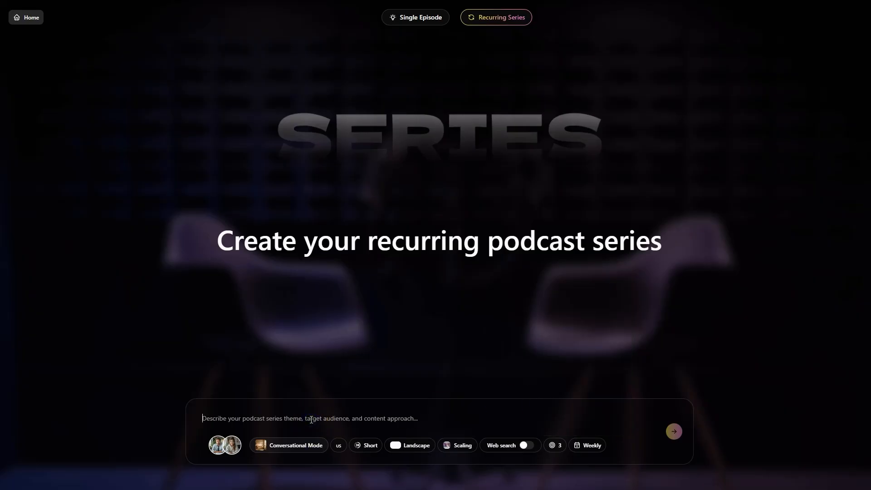
pyautogui.click(321, 411)
pyautogui.click(582, 446)
pyautogui.click(565, 350)
pyautogui.click(263, 411)
pyautogui.click(273, 418)
pyautogui.write('Cover the AI news and tech industry')
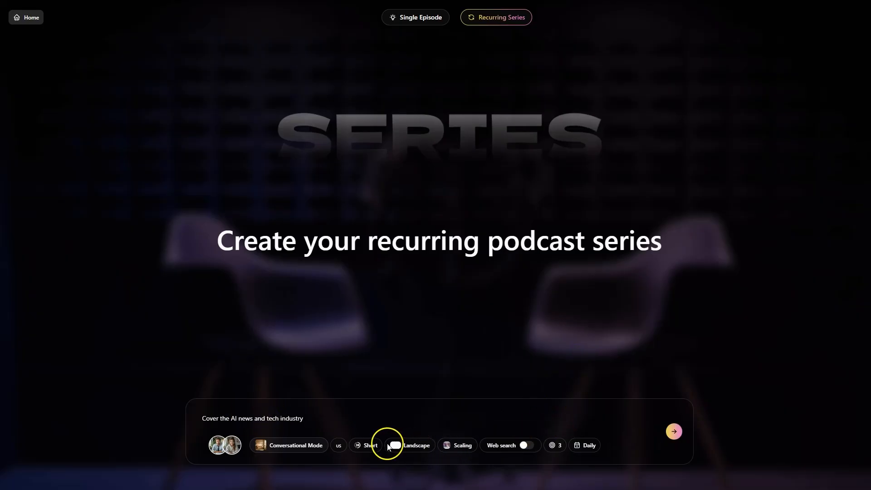